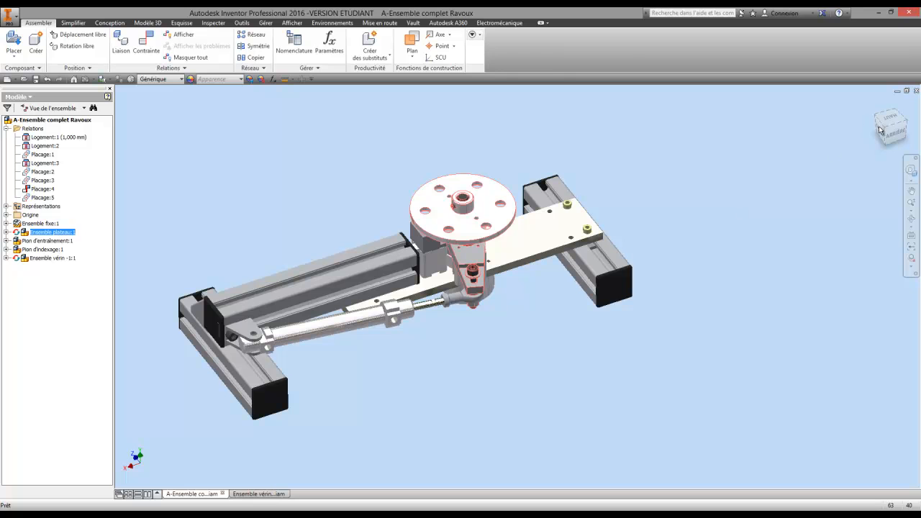
# In top view, rotate the round plate to align one hole with the indexing pin, and swing the drive arm until its pin aligns with another hole.
pyautogui.click(894, 119)
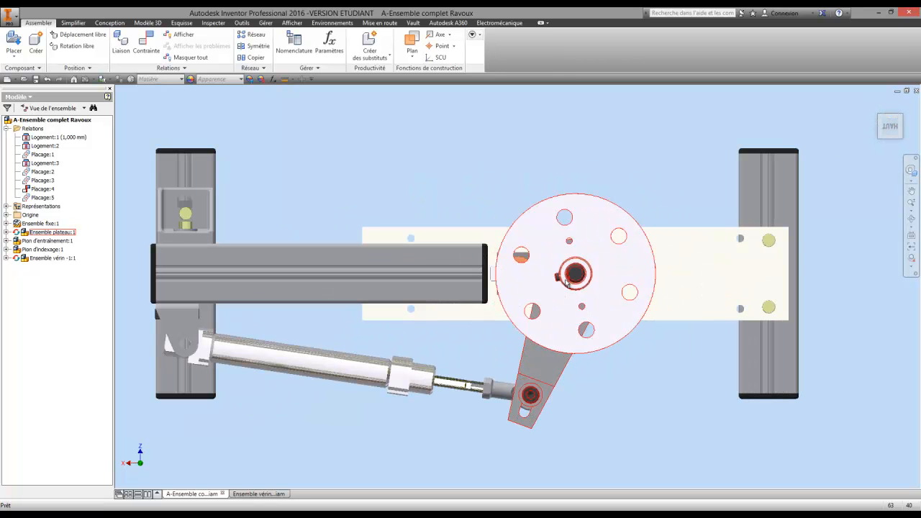
pyautogui.moveTo(549, 302); pyautogui.dragTo(555, 303)
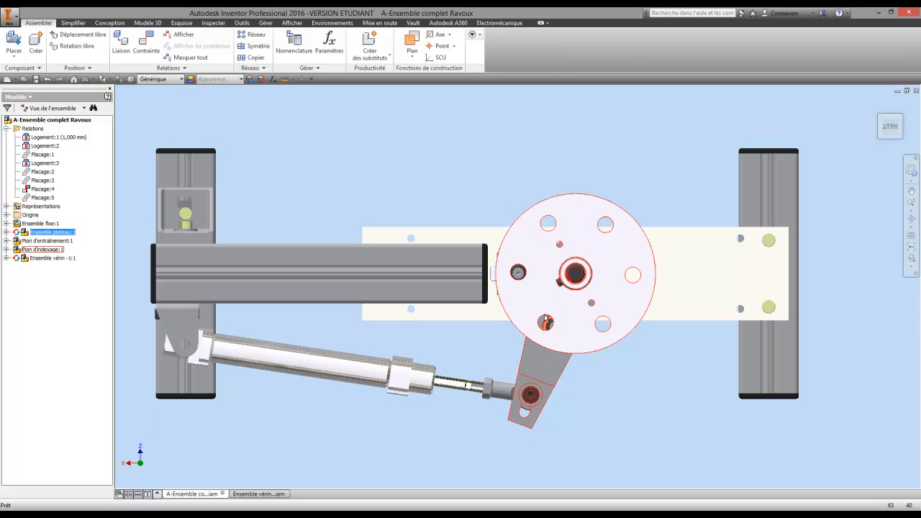
pyautogui.moveTo(548, 372); pyautogui.dragTo(662, 325)
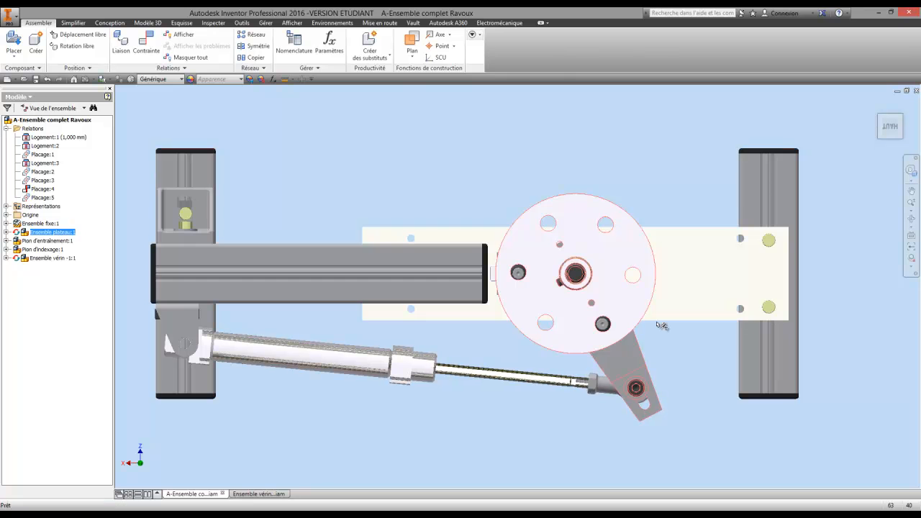
# Add a mate constraint with 0 mm offset between the indexing pin's axis and the axis of the plate hole above it.
pyautogui.click(879, 139)
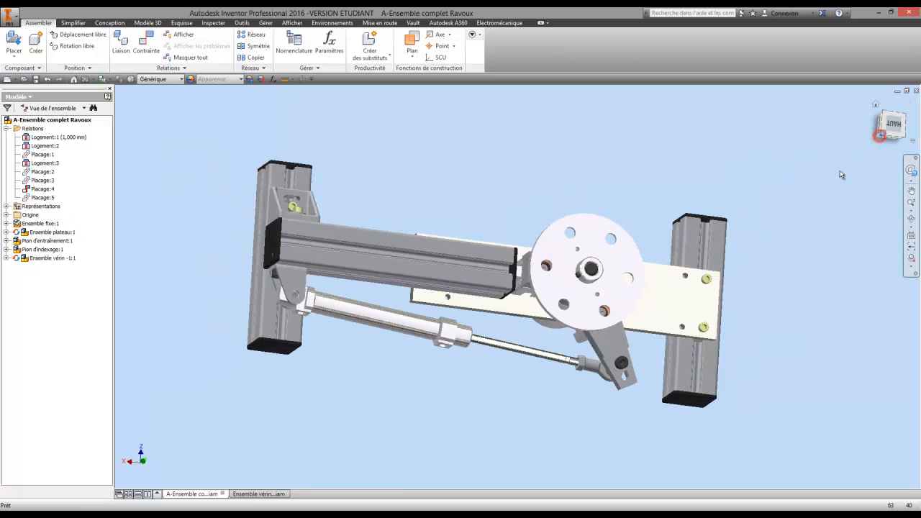
pyautogui.press('F4')
pyautogui.moveTo(444, 156); pyautogui.dragTo(389, 267)
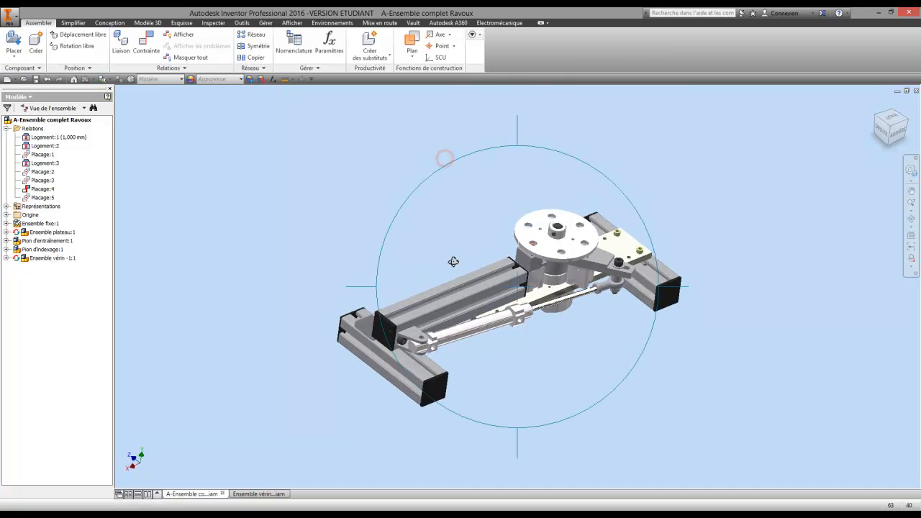
pyautogui.scroll(-4, 454, 261)
pyautogui.moveTo(513, 272); pyautogui.dragTo(465, 375, button='middle')
pyautogui.rightClick(497, 317)
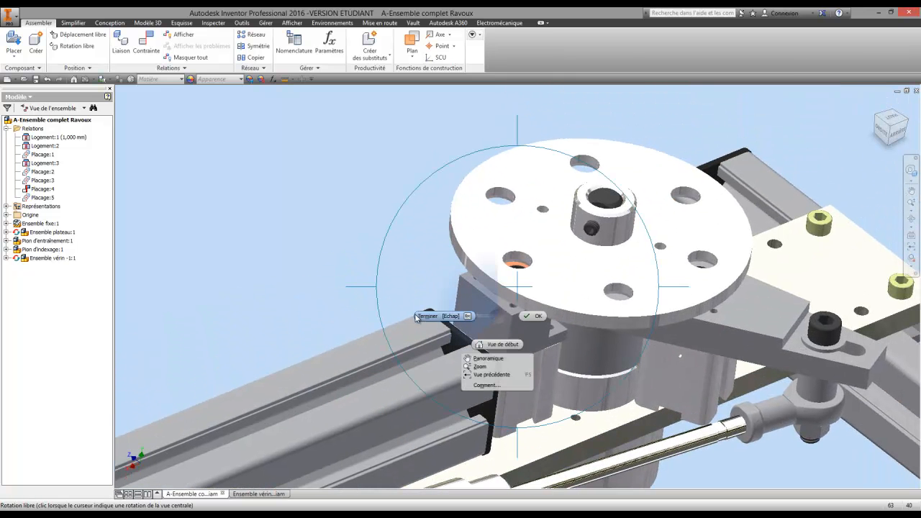
pyautogui.click(422, 314)
pyautogui.moveTo(492, 277); pyautogui.dragTo(510, 288)
pyautogui.press('g')
pyautogui.moveTo(525, 323); pyautogui.dragTo(547, 292)
pyautogui.rightClick(529, 311)
pyautogui.click(493, 293)
pyautogui.click(146, 49)
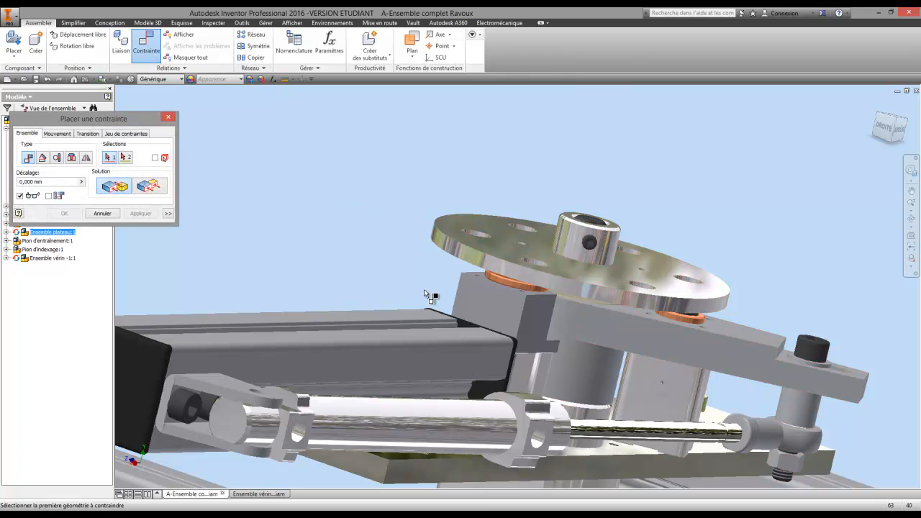
pyautogui.scroll(5, 518, 284)
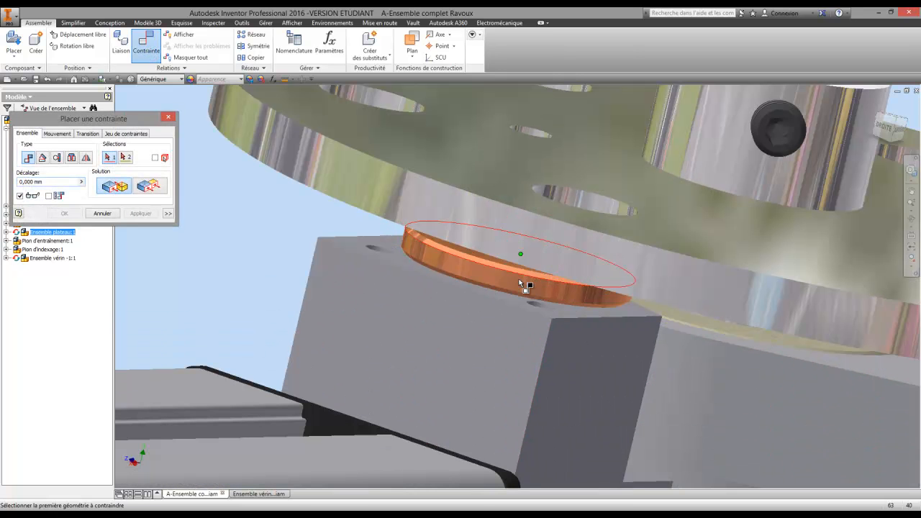
pyautogui.click(509, 285)
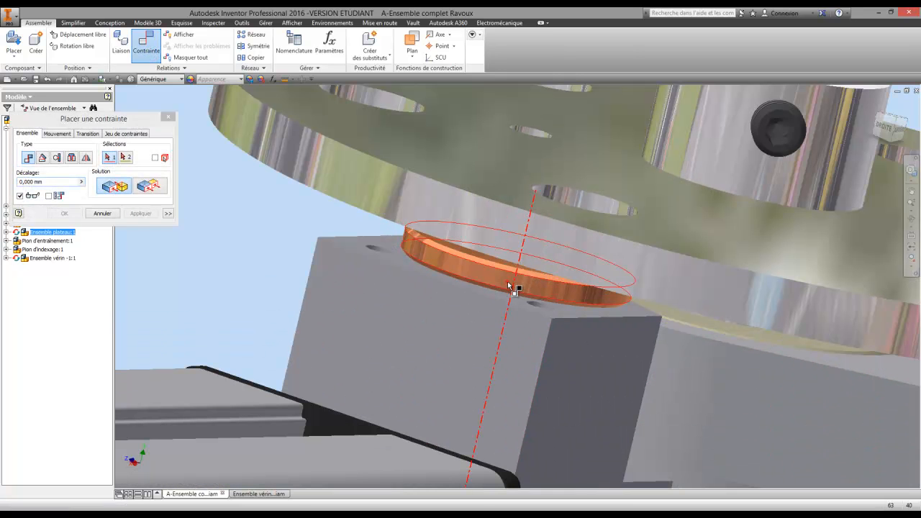
pyautogui.click(583, 202)
pyautogui.scroll(-5, 581, 207)
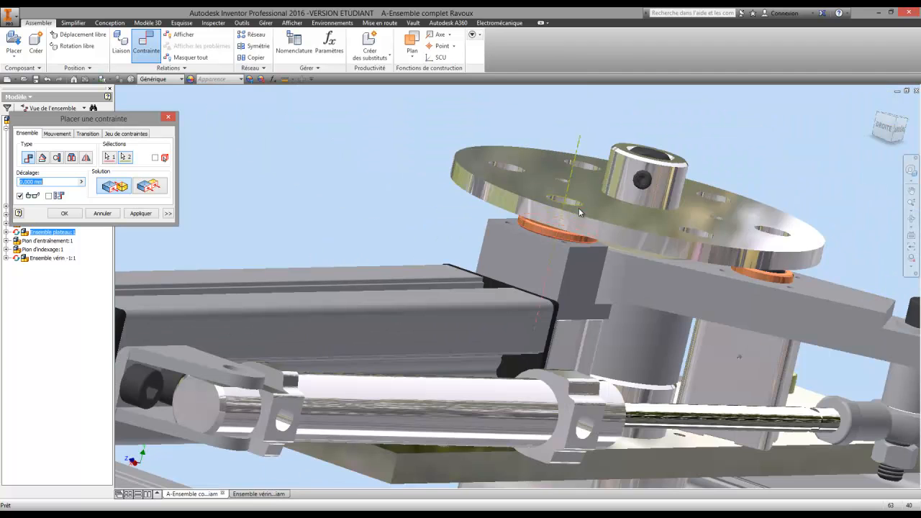
pyautogui.click(70, 215)
# Swing the drive arm back toward the indexing pin, bringing the drive pin close to the neighbouring plate hole.
pyautogui.scroll(-2, 294, 221)
pyautogui.moveTo(294, 222); pyautogui.dragTo(310, 210, button='middle')
pyautogui.press('F4')
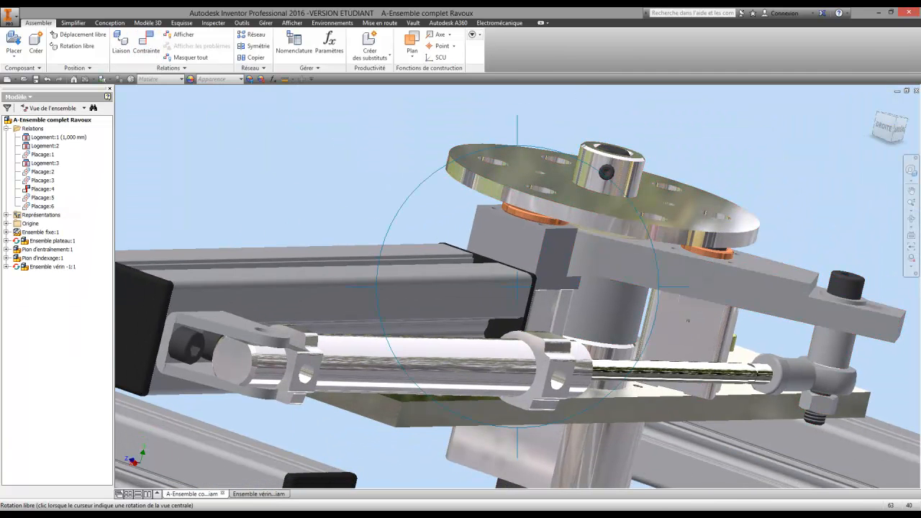
pyautogui.moveTo(631, 292); pyautogui.dragTo(587, 307)
pyautogui.rightClick(587, 307)
pyautogui.click(528, 306)
pyautogui.moveTo(677, 303); pyautogui.dragTo(612, 331)
# Add a mate constraint with 0 mm offset between the drive pin's axis and the axis of the plate hole above it.
pyautogui.press('F4')
pyautogui.moveTo(598, 276); pyautogui.dragTo(522, 324, button='middle')
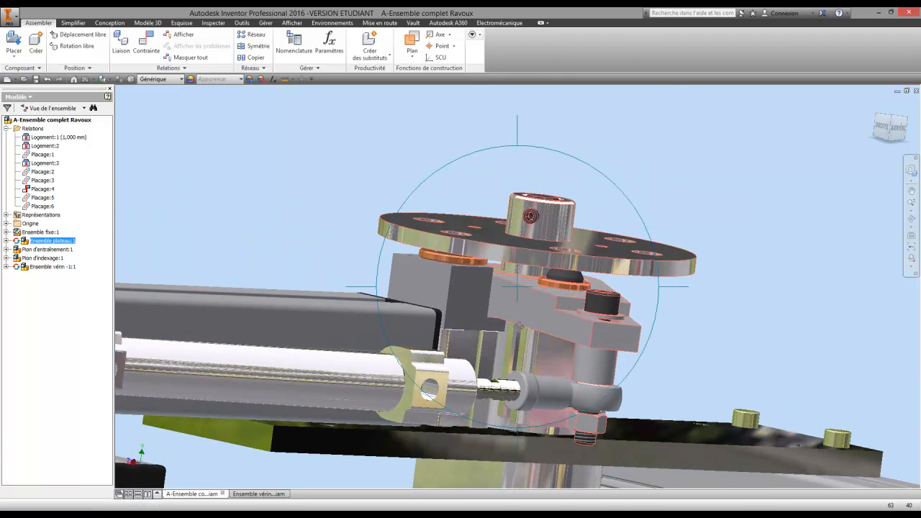
pyautogui.scroll(-3, 521, 324)
pyautogui.rightClick(521, 324)
pyautogui.click(465, 320)
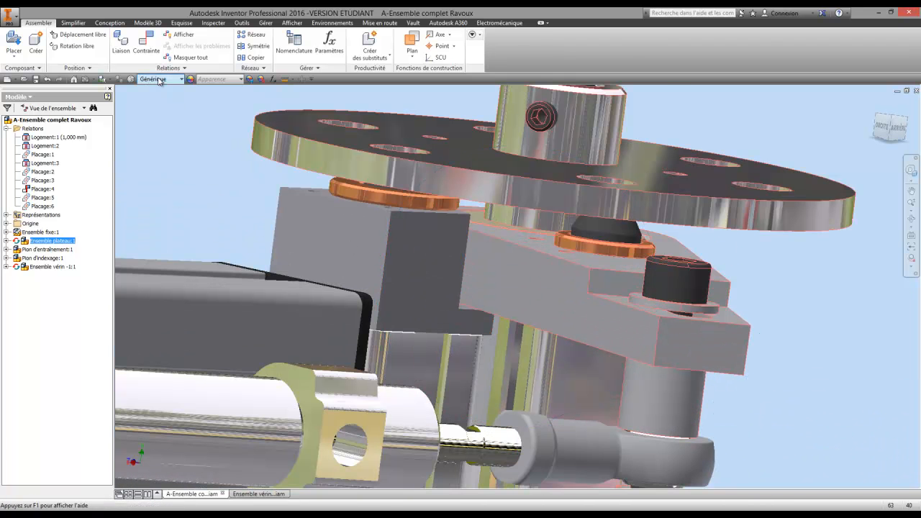
pyautogui.click(149, 53)
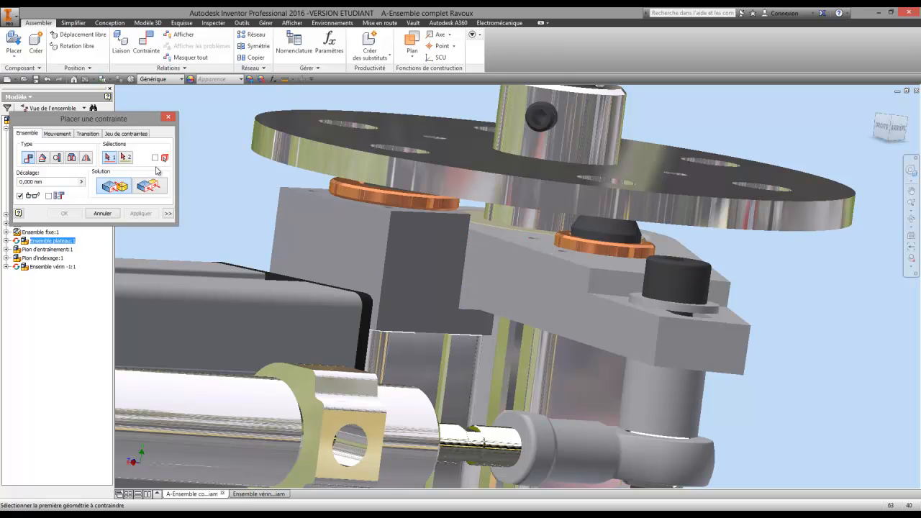
pyautogui.scroll(-4, 601, 232)
pyautogui.click(594, 239)
pyautogui.scroll(5, 594, 239)
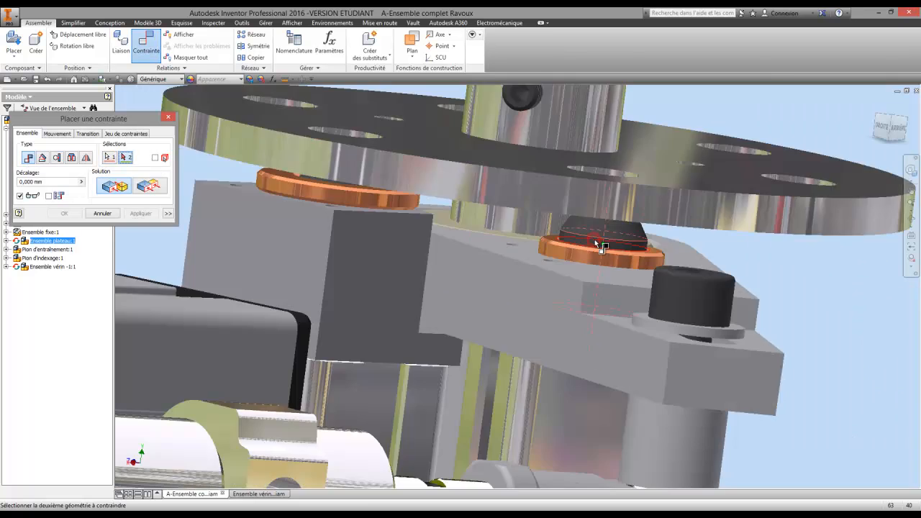
pyautogui.scroll(-5, 603, 201)
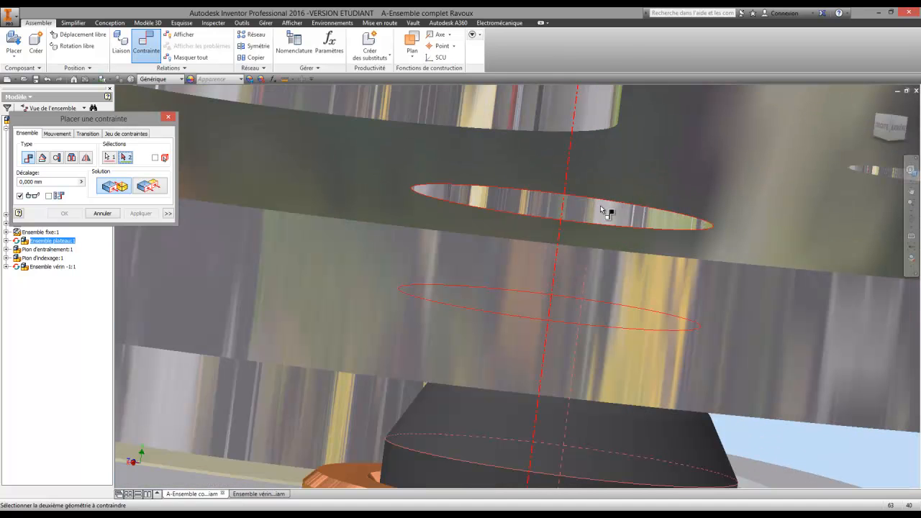
pyautogui.click(603, 211)
pyautogui.scroll(5, 600, 206)
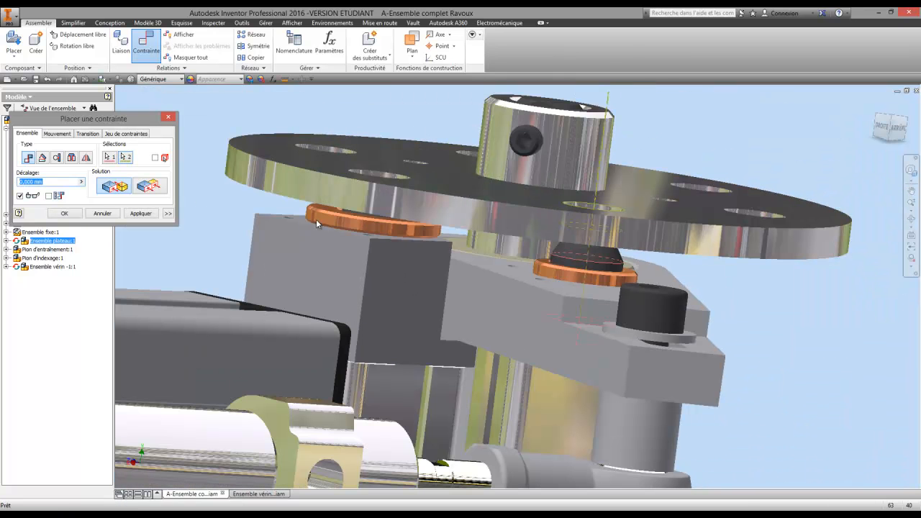
pyautogui.click(74, 215)
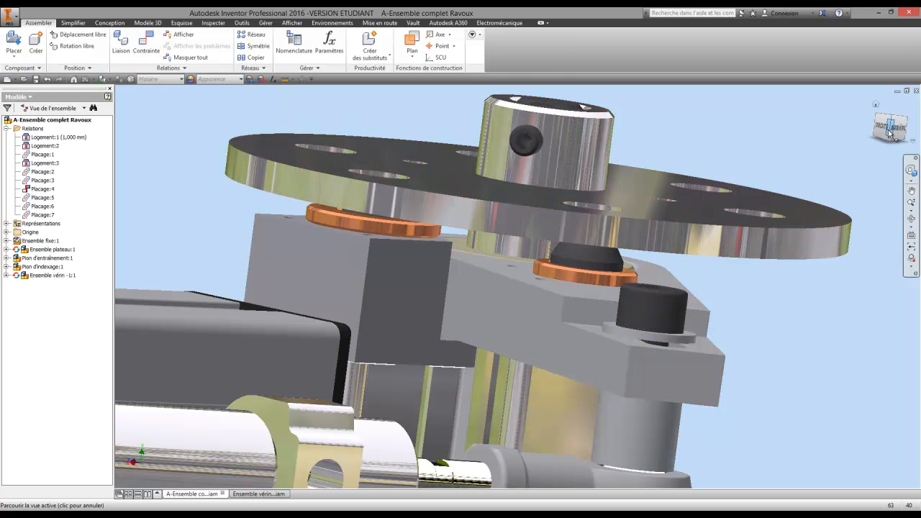
# Check from above how the indexing and drive pins line up with their plate holes.
pyautogui.press('F4')
pyautogui.moveTo(547, 249); pyautogui.dragTo(515, 303)
pyautogui.scroll(5, 527, 301)
pyautogui.rightClick(515, 303)
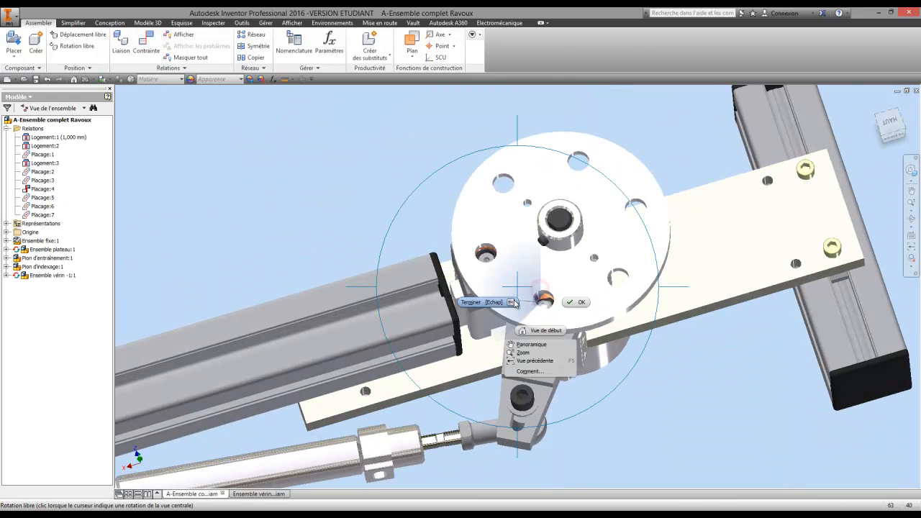
pyautogui.click(484, 302)
pyautogui.click(890, 121)
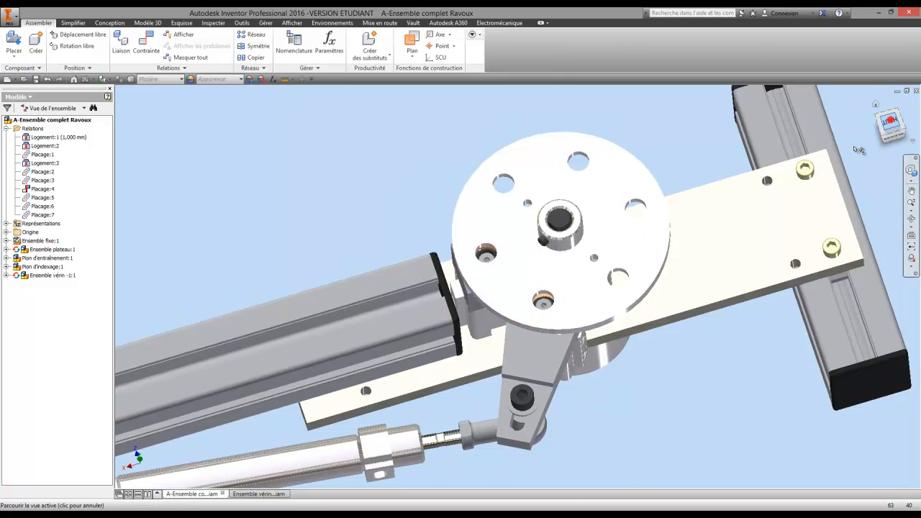
pyautogui.scroll(-5, 507, 320)
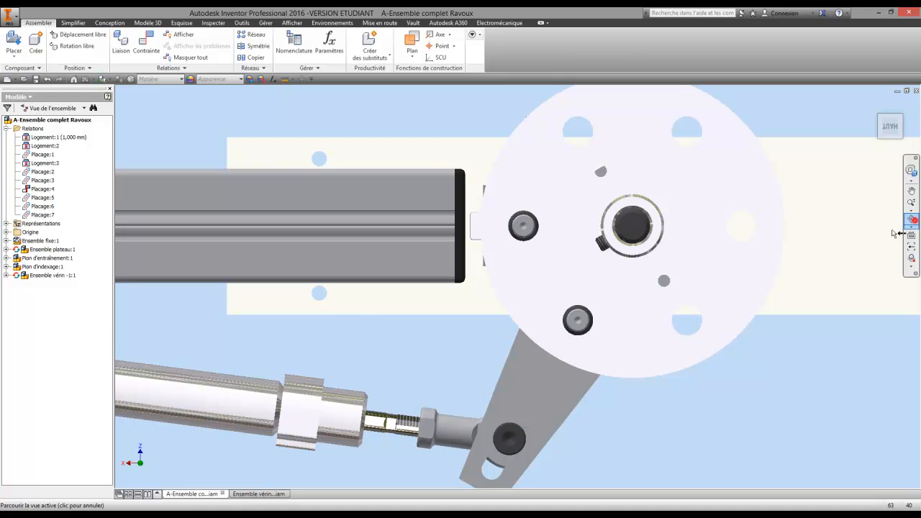
# Measure the minimum distance between the flat on the cylinder's rod and the recessed end face of the cylinder body.
pyautogui.scroll(2, 594, 277)
pyautogui.moveTo(560, 307); pyautogui.dragTo(488, 291)
pyautogui.moveTo(488, 291); pyautogui.dragTo(547, 268, button='middle')
pyautogui.rightClick(497, 277)
pyautogui.click(447, 281)
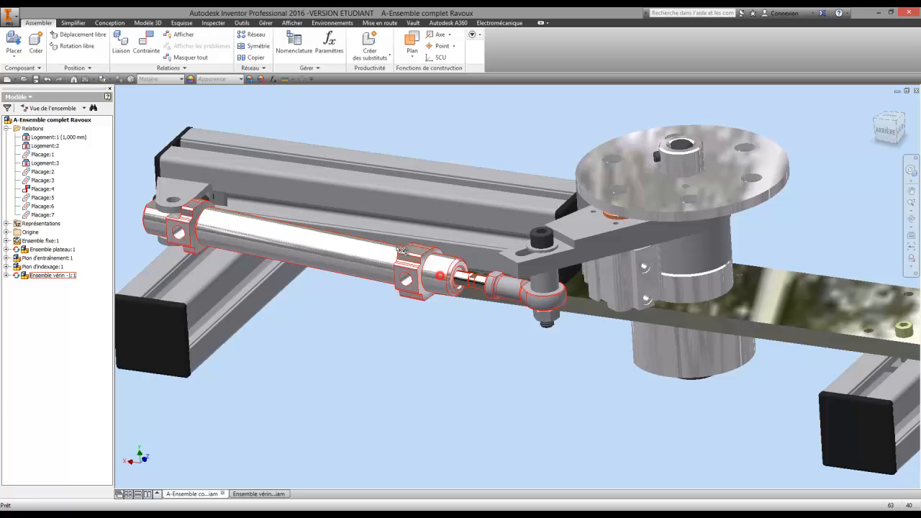
pyautogui.click(286, 84)
pyautogui.scroll(-5, 487, 271)
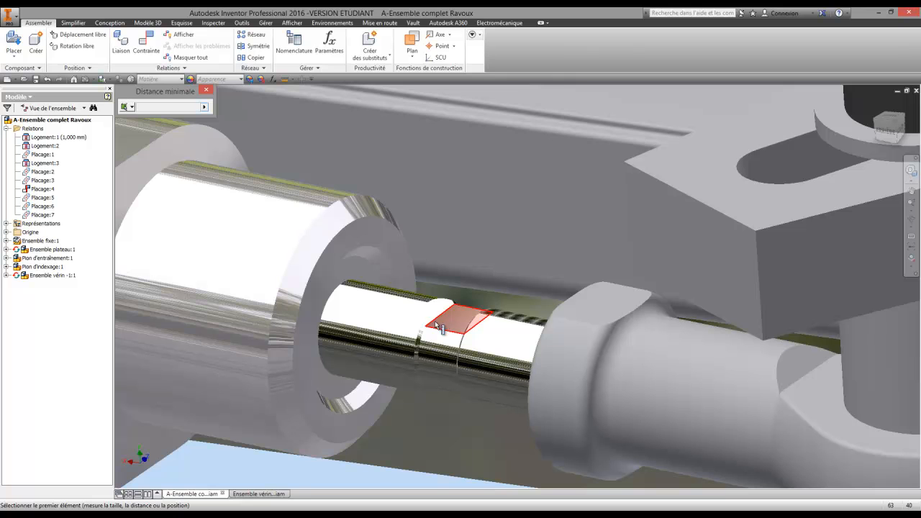
pyautogui.click(440, 323)
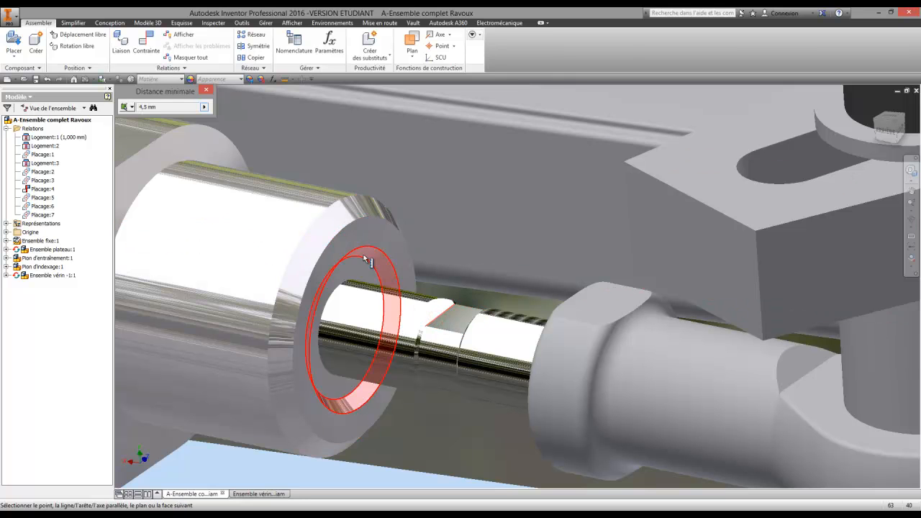
pyautogui.click(349, 277)
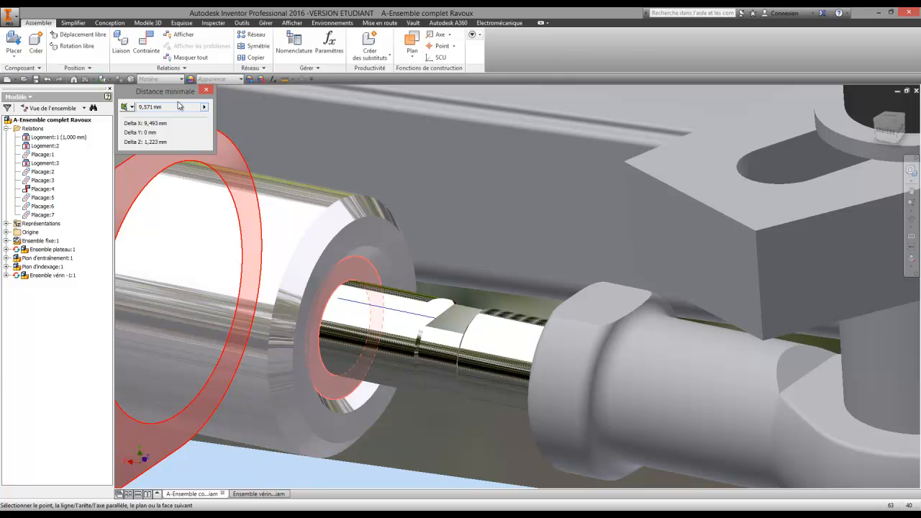
pyautogui.click(205, 91)
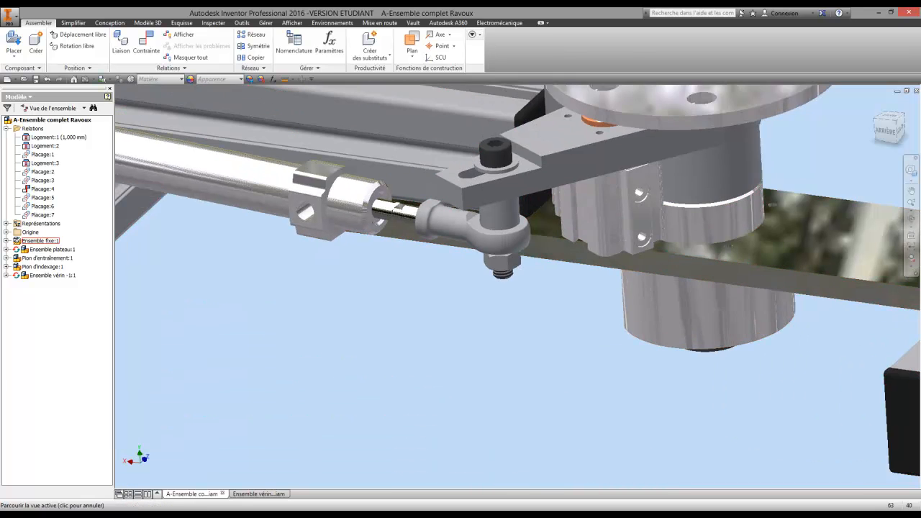
# Rename the constraint Placage:7 as "buté entrain" and Placage:6 as "buté index".
pyautogui.click(43, 215)
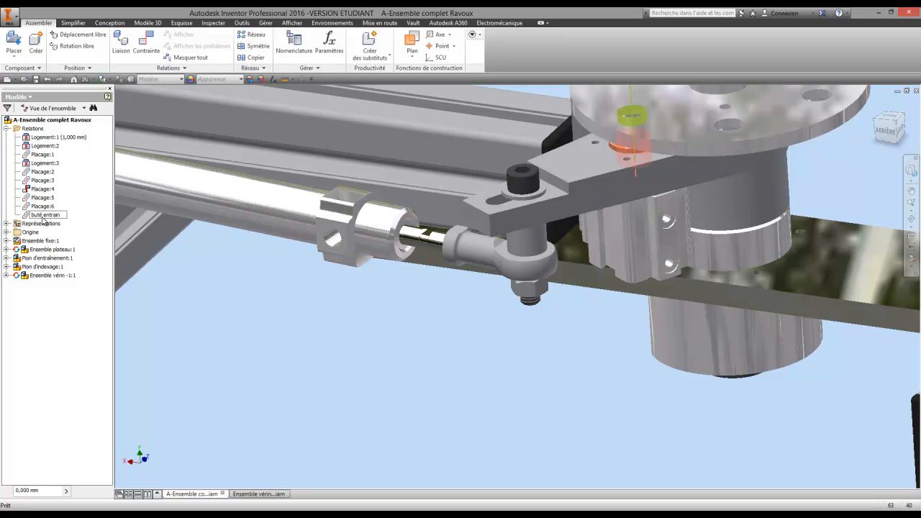
pyautogui.click(105, 225)
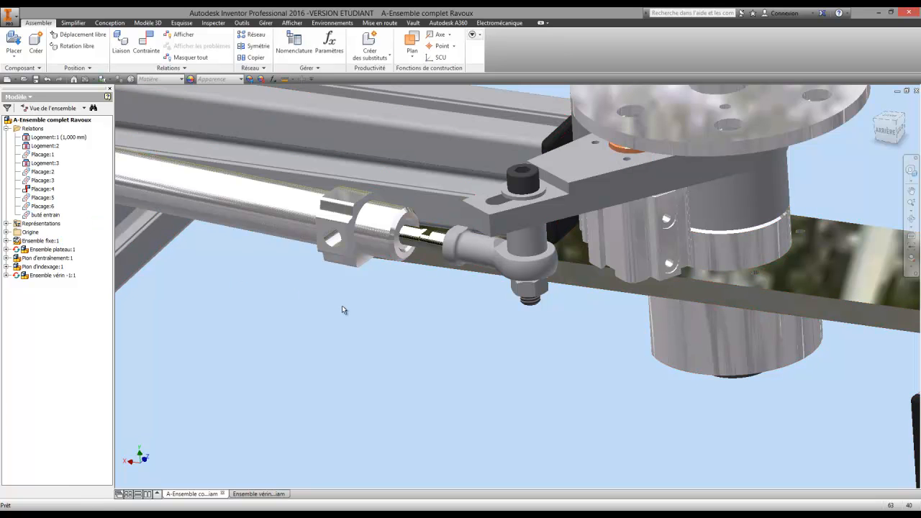
pyautogui.moveTo(343, 310); pyautogui.dragTo(350, 324, button='middle')
pyautogui.click(31, 205)
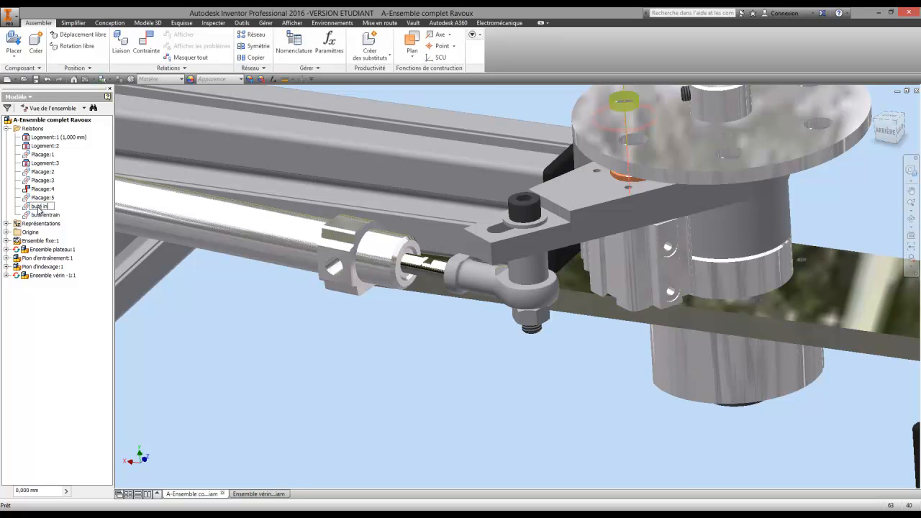
pyautogui.click(224, 364)
# Suppress the "buté entrain" constraint.
pyautogui.scroll(-3, 319, 329)
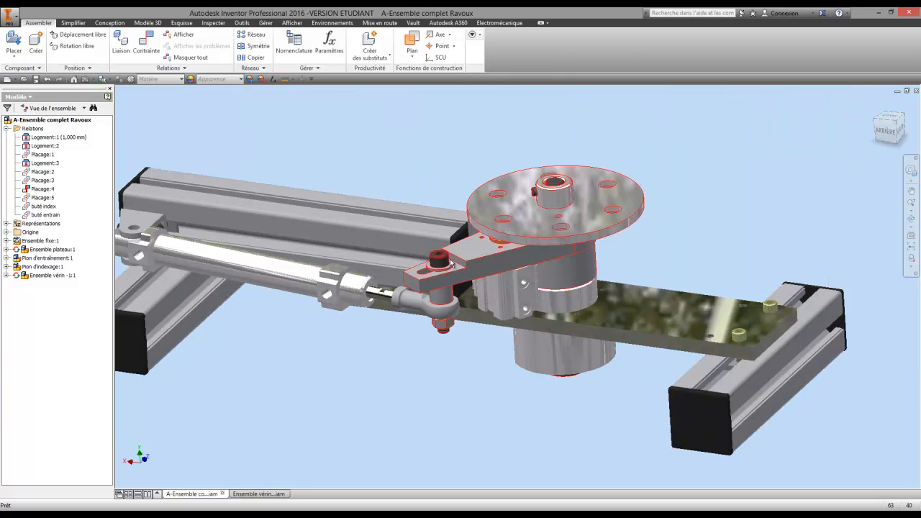
pyautogui.rightClick(57, 218)
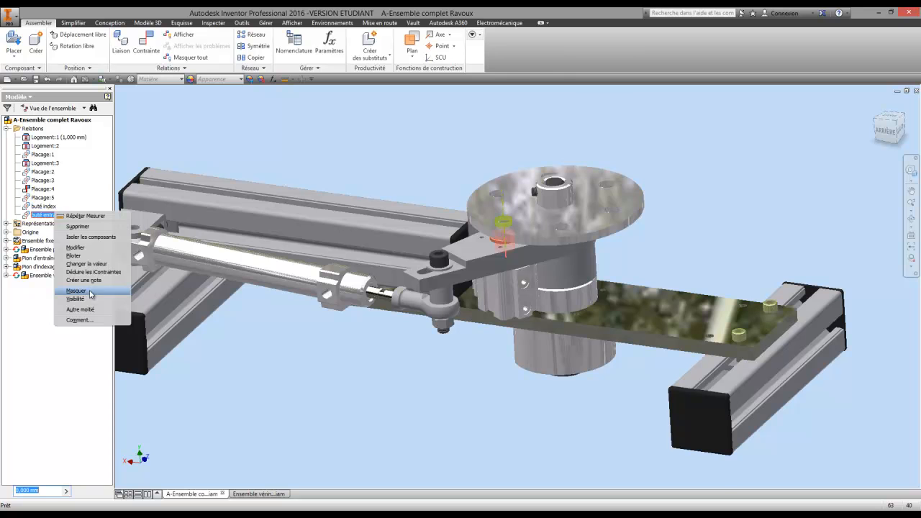
pyautogui.click(76, 291)
# Try to mate the drive pin's axis on the arm with the axis of a front hole in the indexing plate.
pyautogui.keyDown('shift'); pyautogui.moveTo(330, 135); pyautogui.dragTo(479, 280, button='middle'); pyautogui.keyUp('shift')
pyautogui.scroll(-3, 484, 281)
pyautogui.rightClick(486, 280)
pyautogui.click(432, 275)
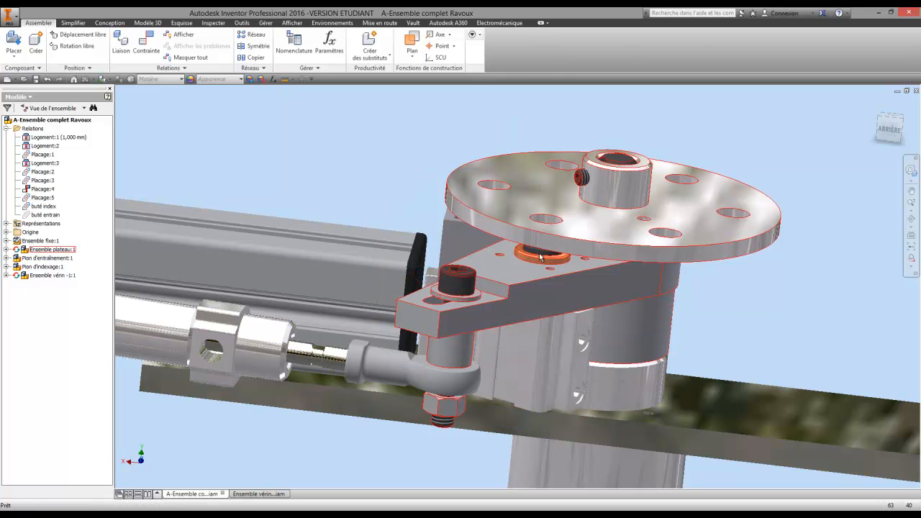
pyautogui.click(148, 46)
pyautogui.scroll(-5, 547, 256)
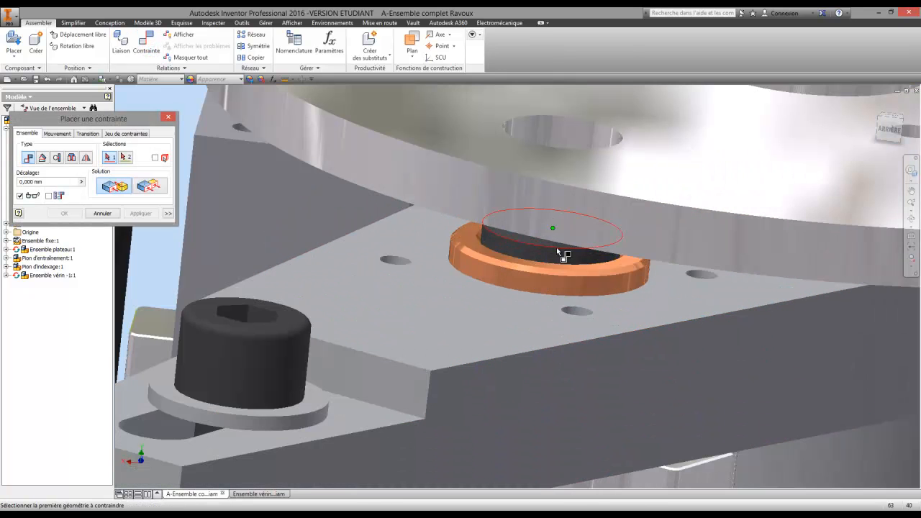
pyautogui.click(545, 257)
pyautogui.scroll(5, 544, 255)
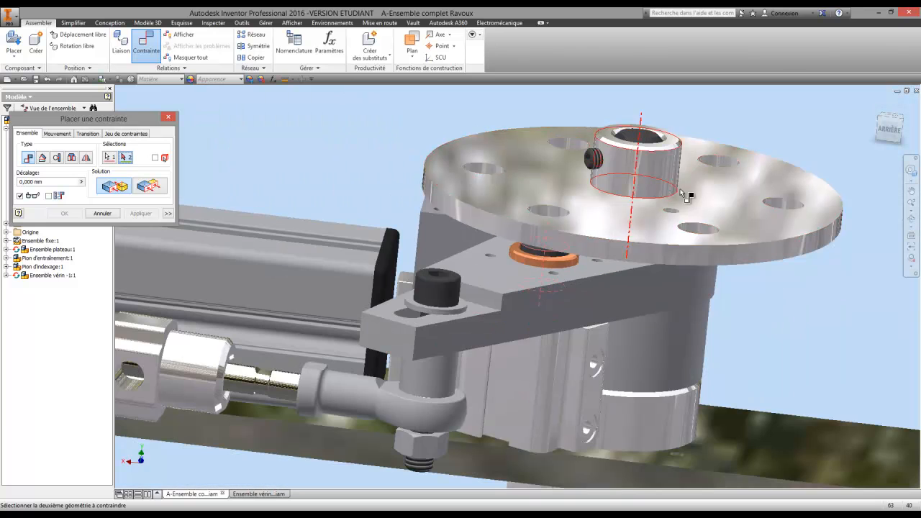
pyautogui.click(711, 233)
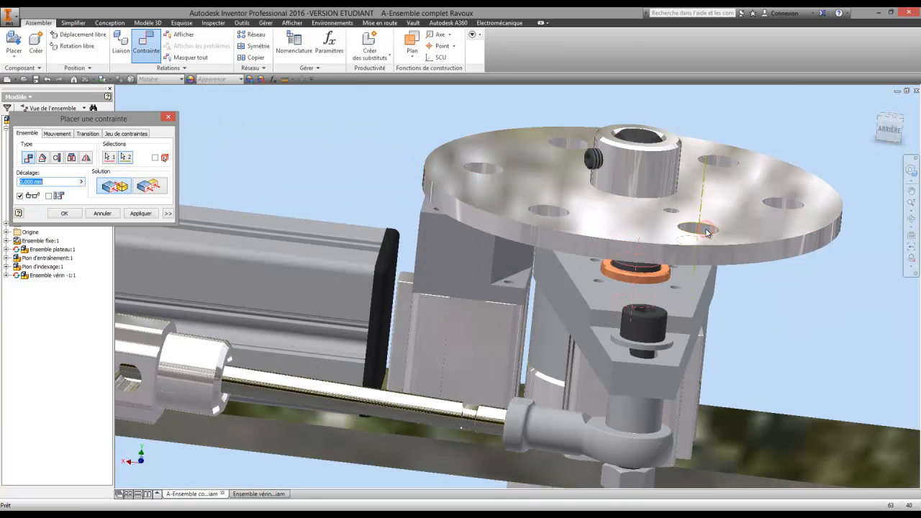
pyautogui.click(63, 215)
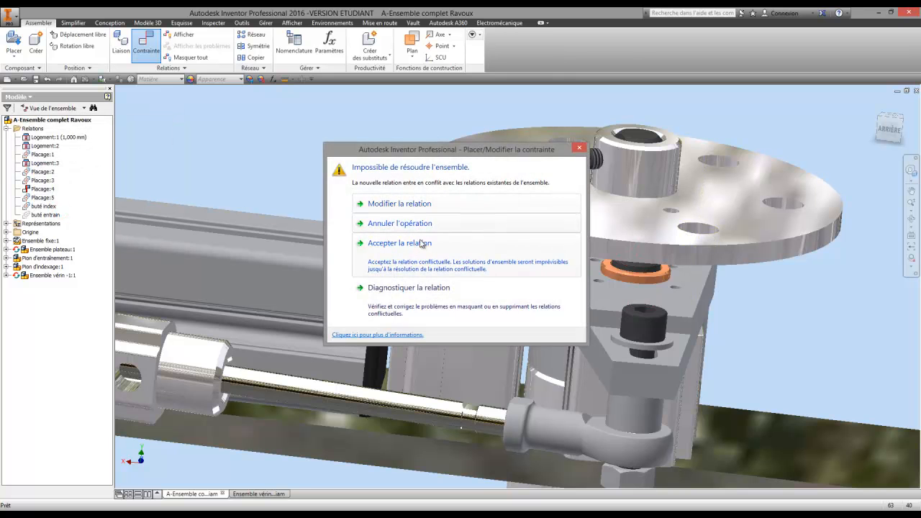
pyautogui.click(409, 225)
# Swing the arm toward the cylinder's extended position, bringing the drive pin under the neighbouring hole of the plate.
pyautogui.press('F4')
pyautogui.moveTo(472, 243); pyautogui.dragTo(499, 251)
pyautogui.rightClick(499, 251)
pyautogui.click(435, 257)
pyautogui.moveTo(440, 274); pyautogui.dragTo(604, 325)
pyautogui.moveTo(693, 324); pyautogui.dragTo(575, 350, button='middle')
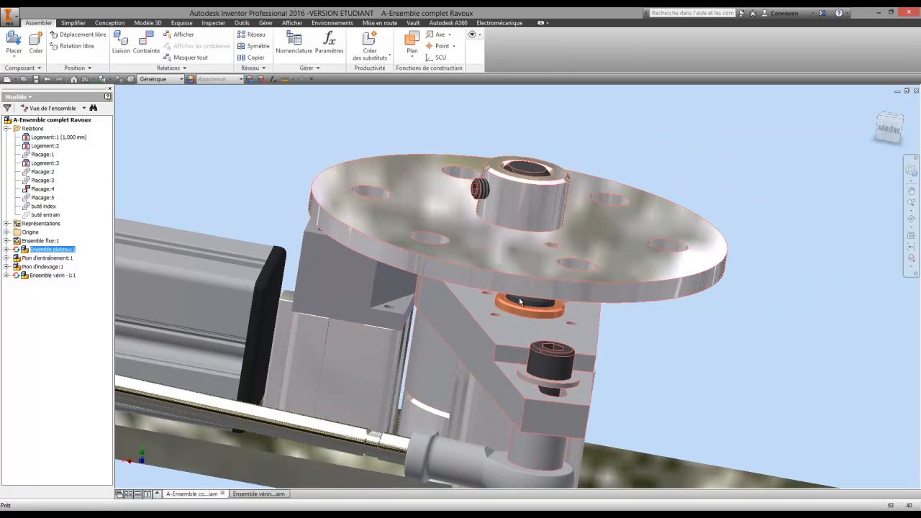
# Mate the drive pin's axis with the axis of the plate hole beside the extended arm, at zero offset.
pyautogui.scroll(-1, 574, 350)
pyautogui.click(144, 45)
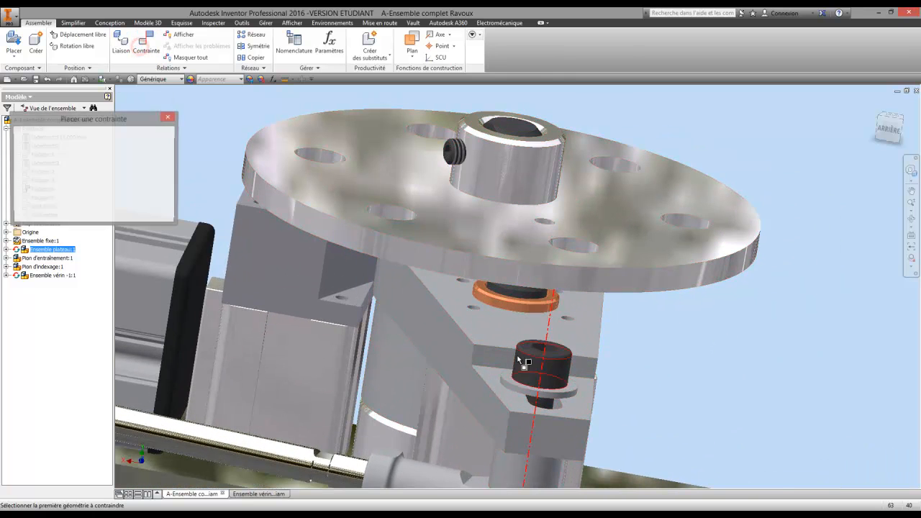
pyautogui.scroll(-5, 512, 317)
pyautogui.click(512, 248)
pyautogui.scroll(3, 517, 252)
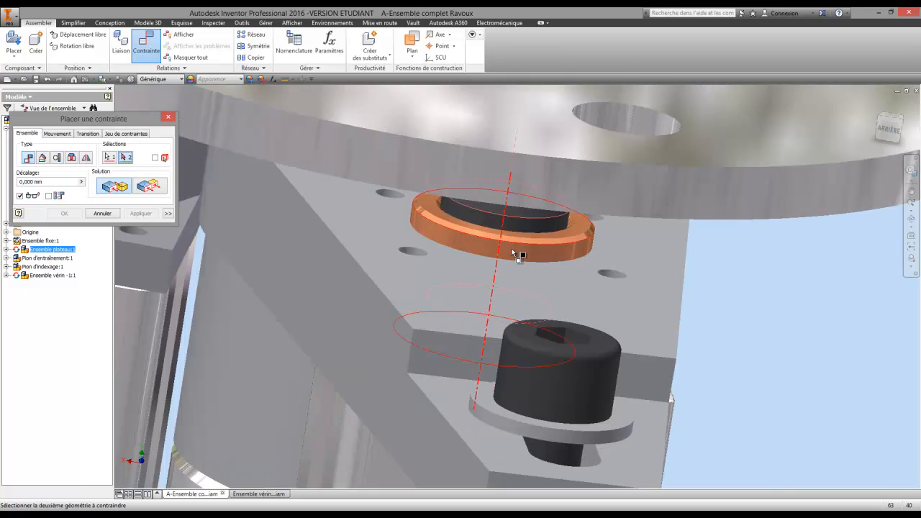
pyautogui.click(621, 120)
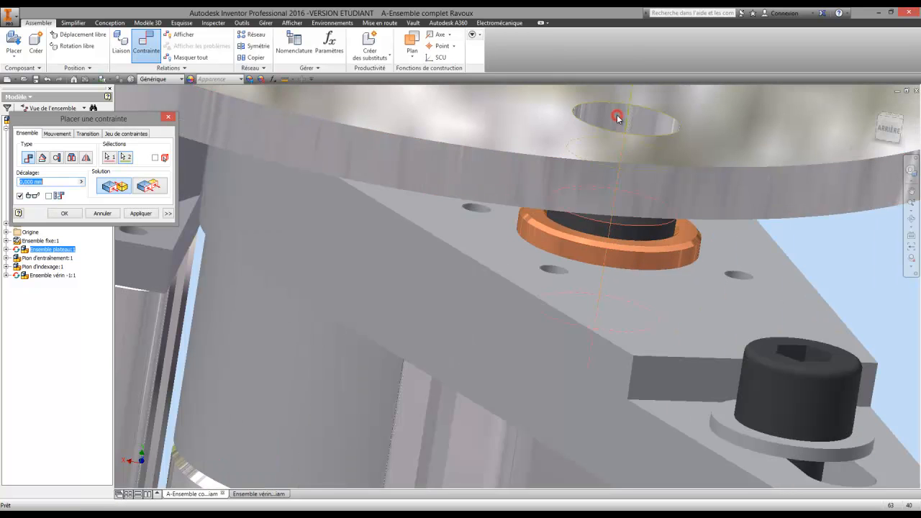
pyautogui.scroll(5, 595, 163)
pyautogui.click(73, 214)
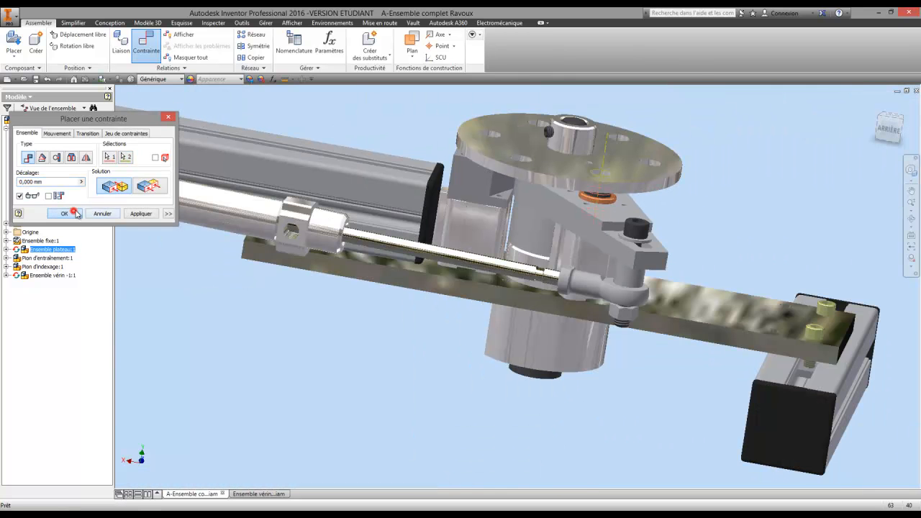
# Measure the minimum distance from the rod's flat to the recessed end face of the cylinder body with the arm extended.
pyautogui.press('F4')
pyautogui.moveTo(542, 301); pyautogui.dragTo(435, 329)
pyautogui.rightClick(435, 329)
pyautogui.click(400, 328)
pyautogui.scroll(5, 425, 301)
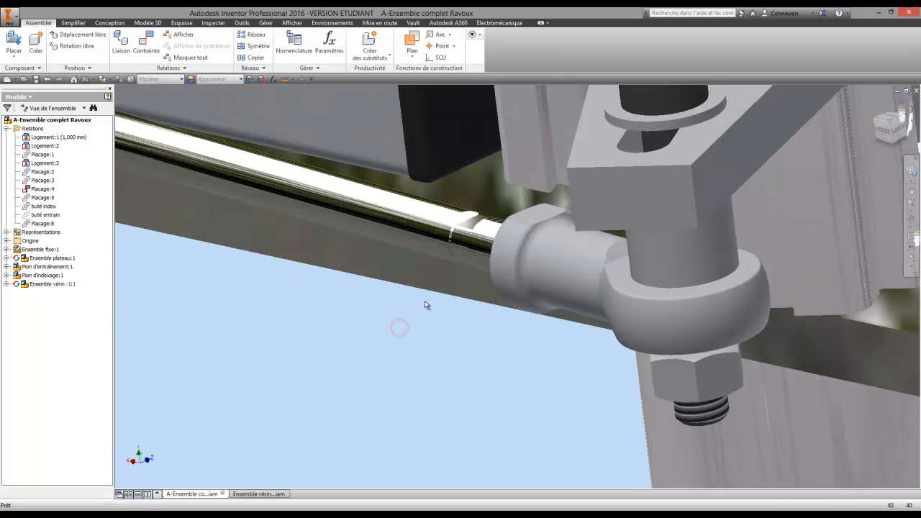
pyautogui.click(251, 79)
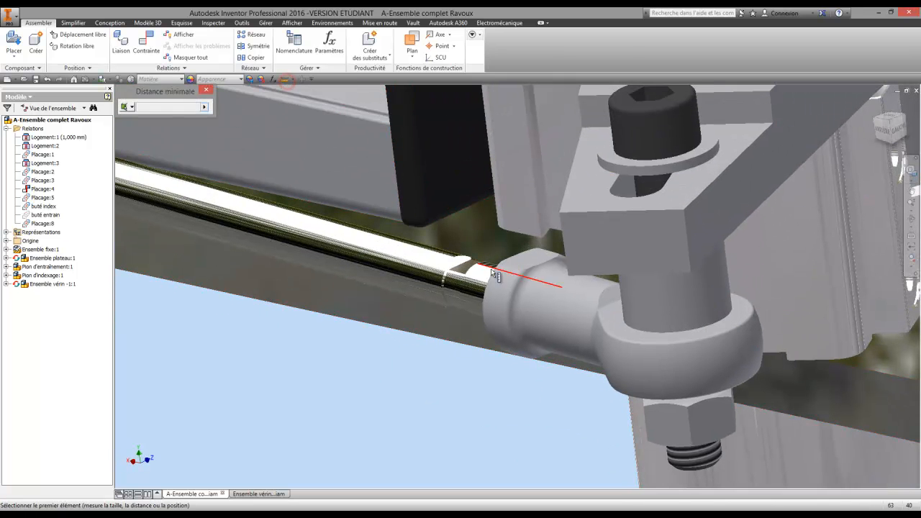
pyautogui.click(457, 270)
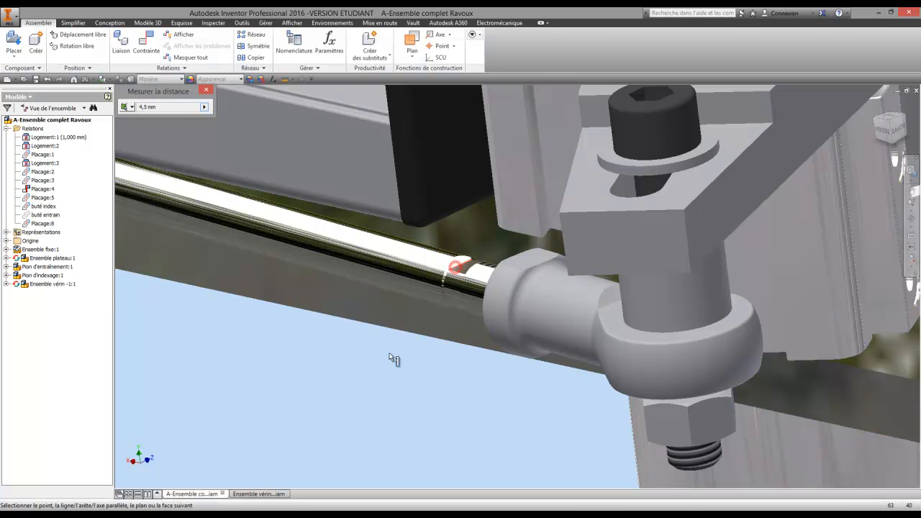
pyautogui.scroll(-5, 395, 360)
pyautogui.scroll(8, 340, 267)
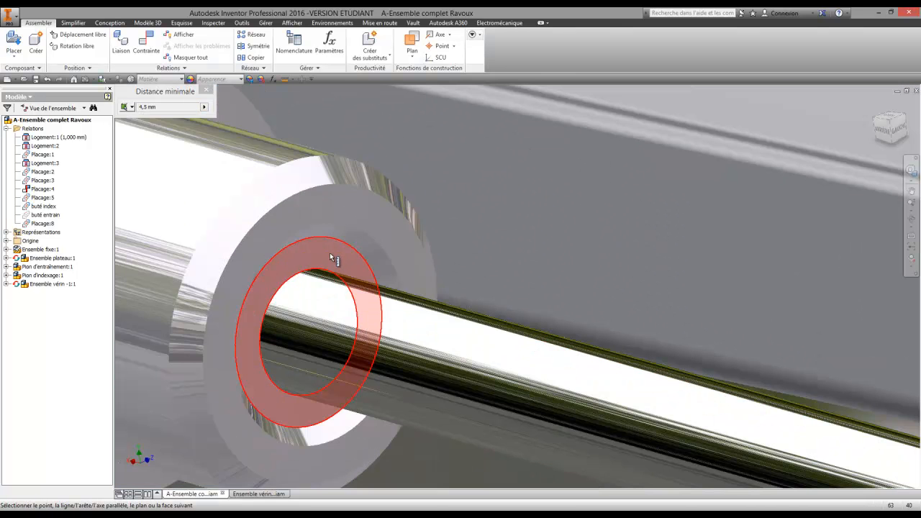
pyautogui.click(330, 253)
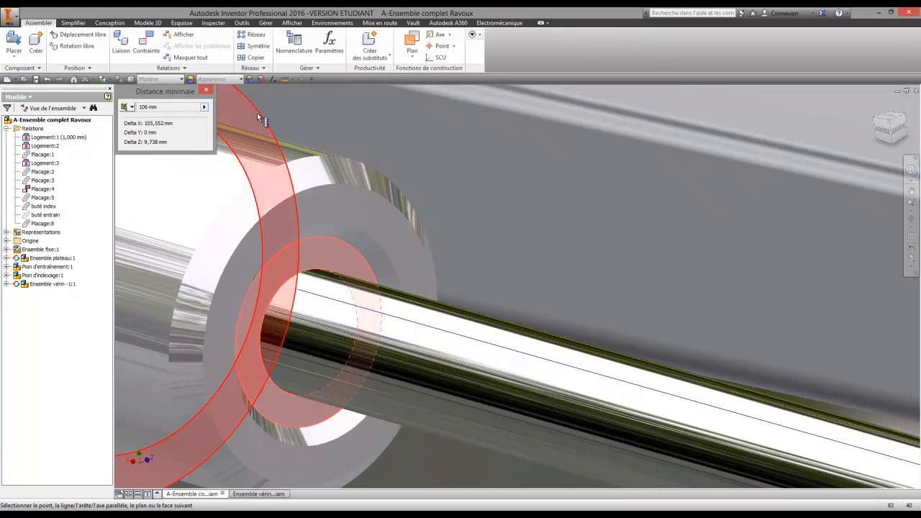
pyautogui.click(206, 90)
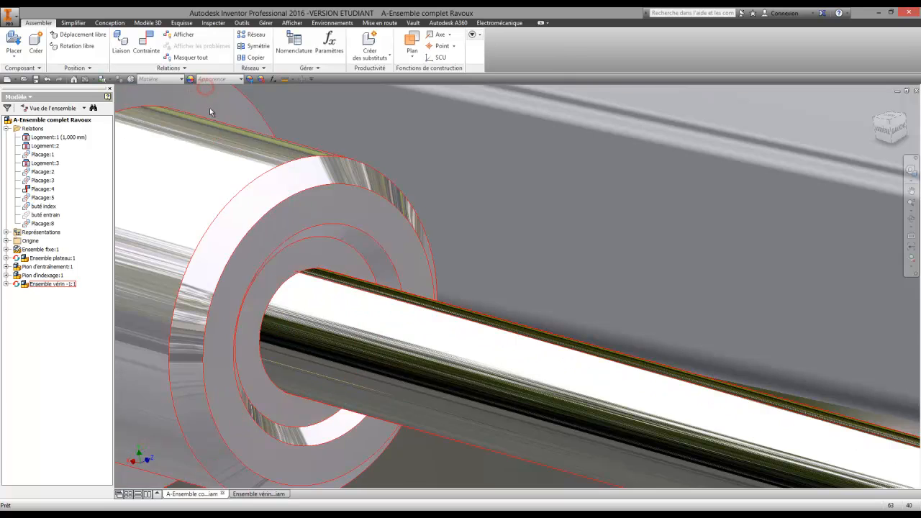
# Open the cylinder subassembly Ensemble vérin -1 and test how its rod and ball-joint end move.
pyautogui.press('Home')
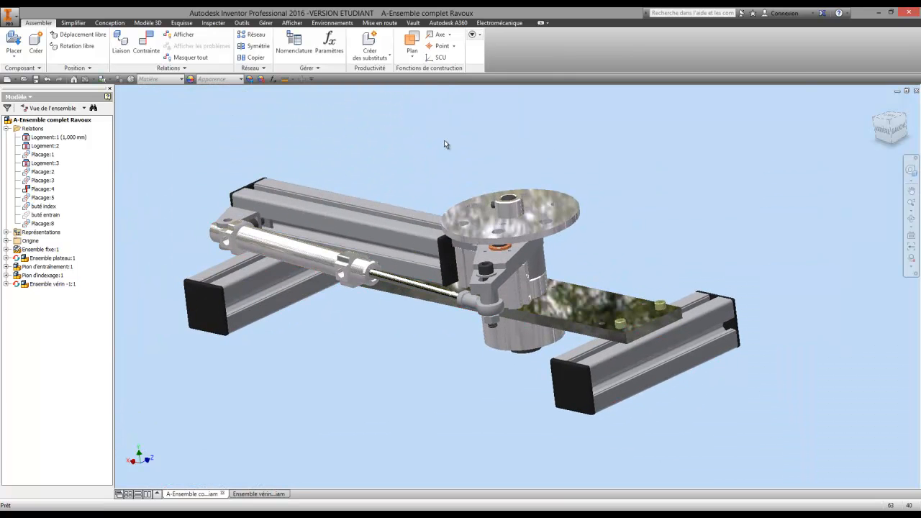
pyautogui.rightClick(351, 219)
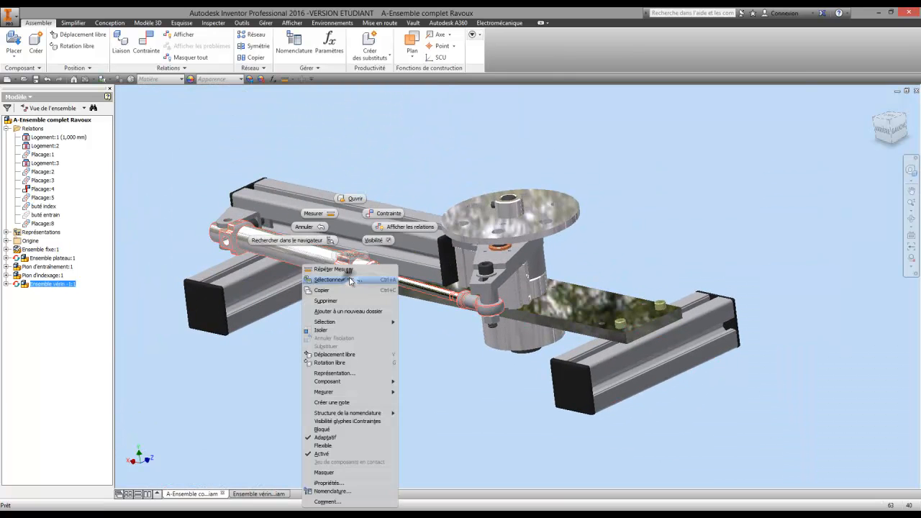
pyautogui.click(358, 200)
pyautogui.press('F6')
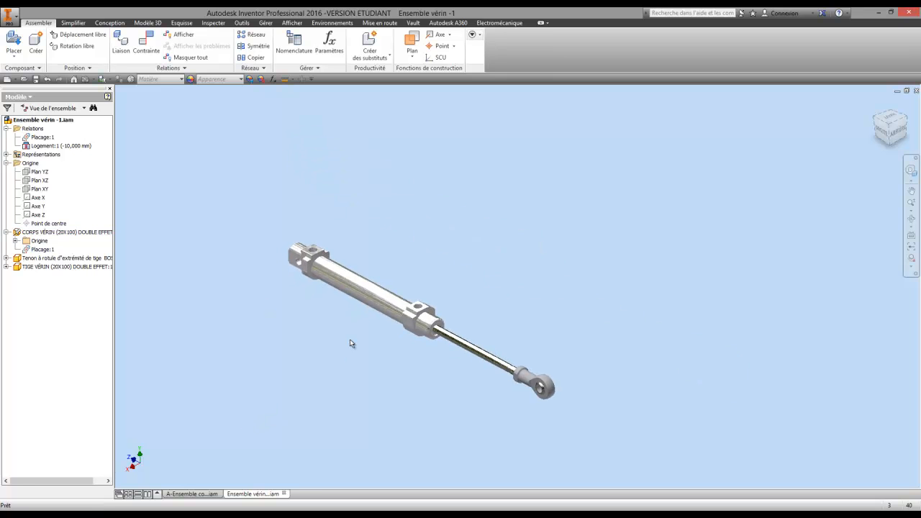
pyautogui.moveTo(537, 355); pyautogui.dragTo(488, 340)
pyautogui.scroll(5, 493, 333)
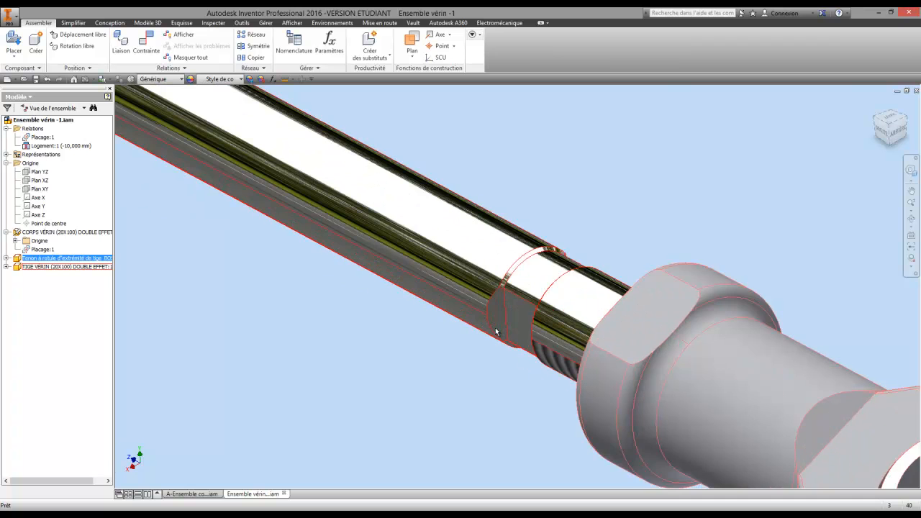
pyautogui.moveTo(590, 376); pyautogui.dragTo(613, 349)
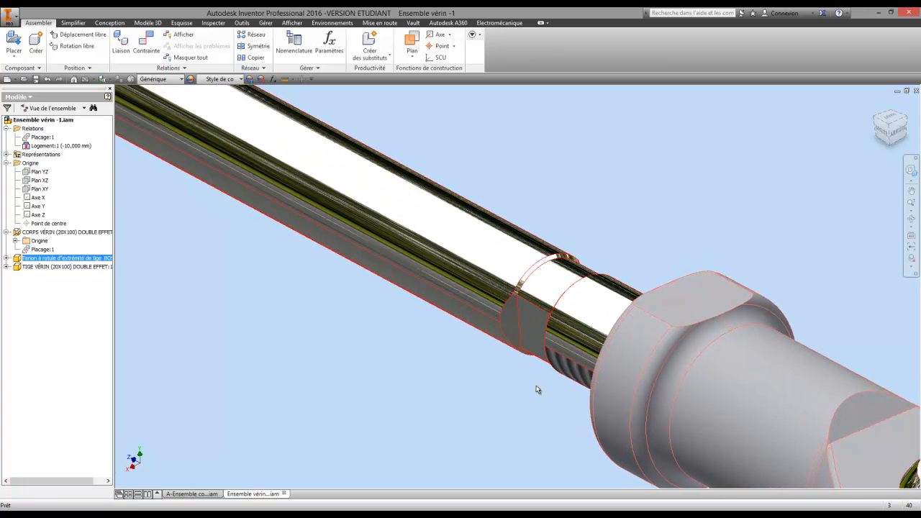
pyautogui.scroll(-1, 461, 382)
pyautogui.scroll(-3, 461, 382)
# Mate the shoulder face of the rod's flat to the recessed end face of the cylinder body with a 9.571 mm offset.
pyautogui.click(145, 45)
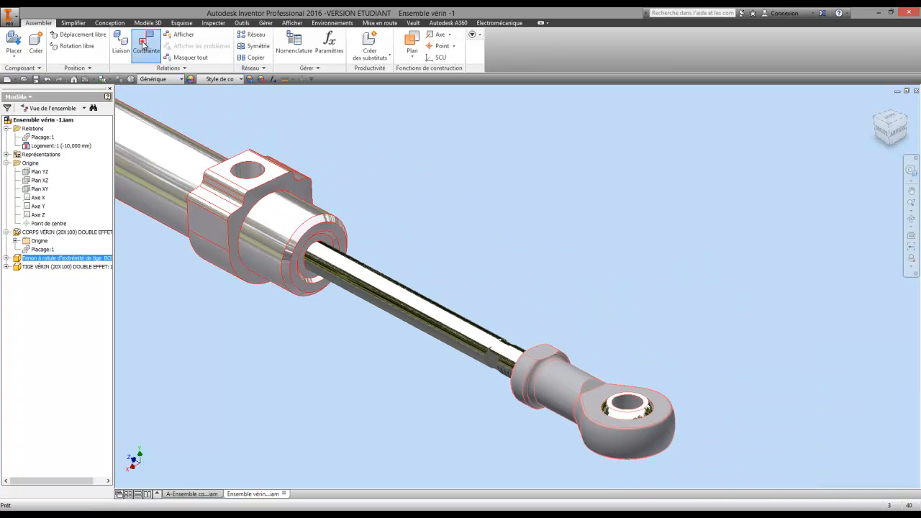
pyautogui.scroll(5, 406, 316)
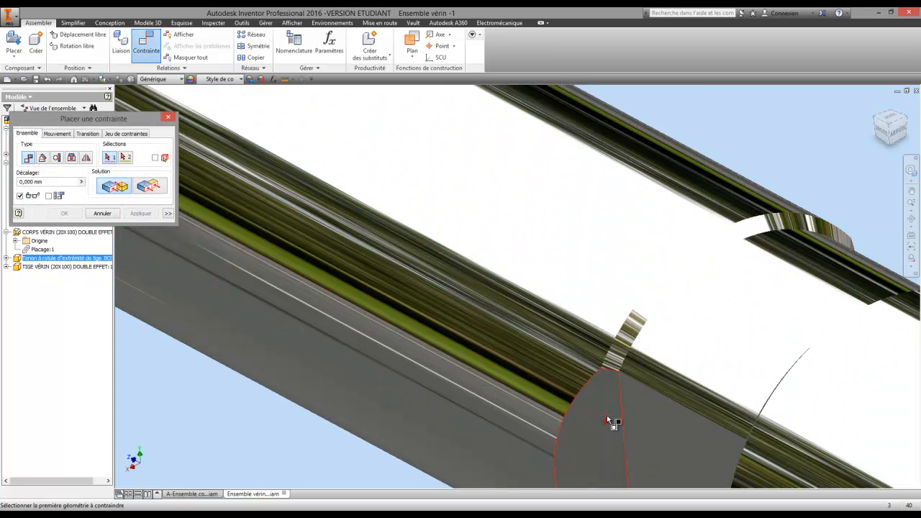
pyautogui.click(621, 414)
pyautogui.scroll(-5, 575, 425)
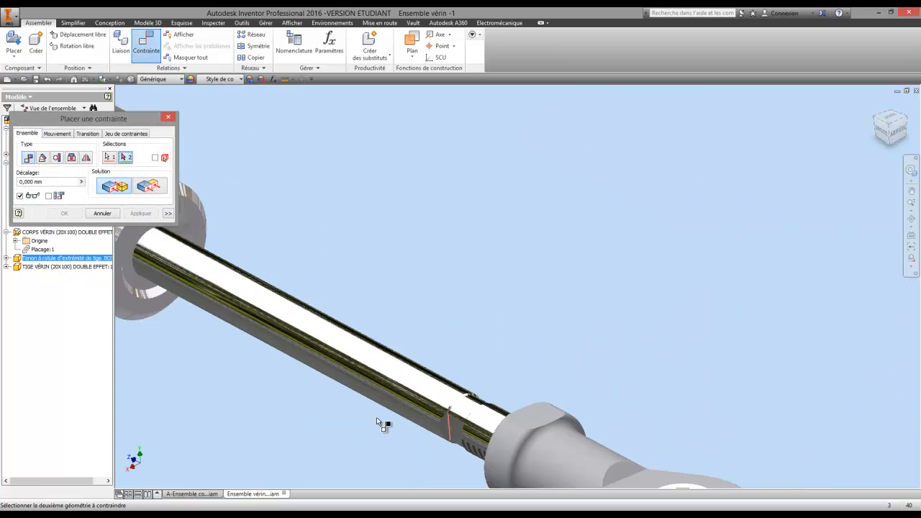
pyautogui.scroll(3, 324, 220)
pyautogui.click(326, 222)
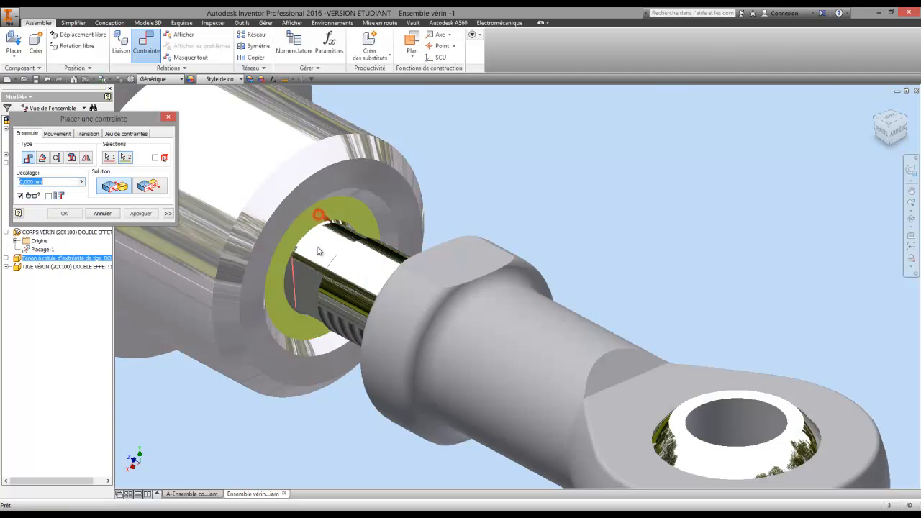
pyautogui.scroll(-2, 308, 338)
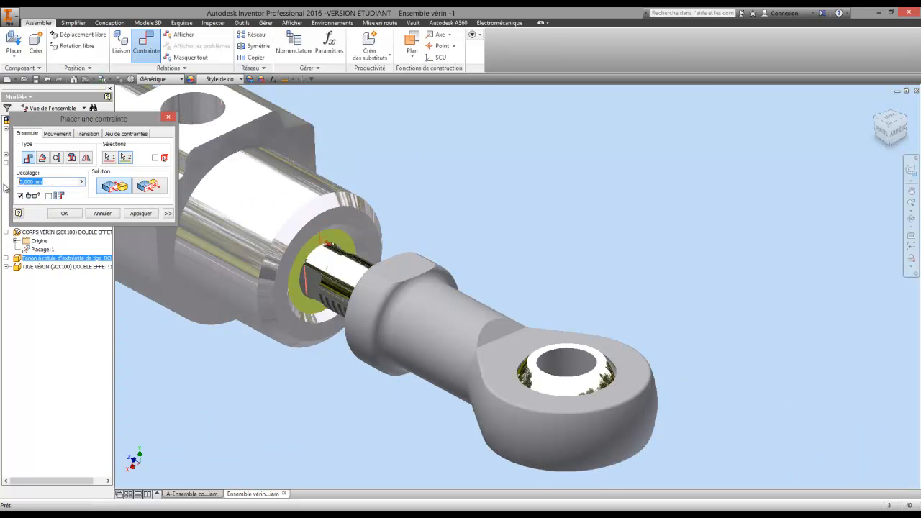
pyautogui.write('.571')
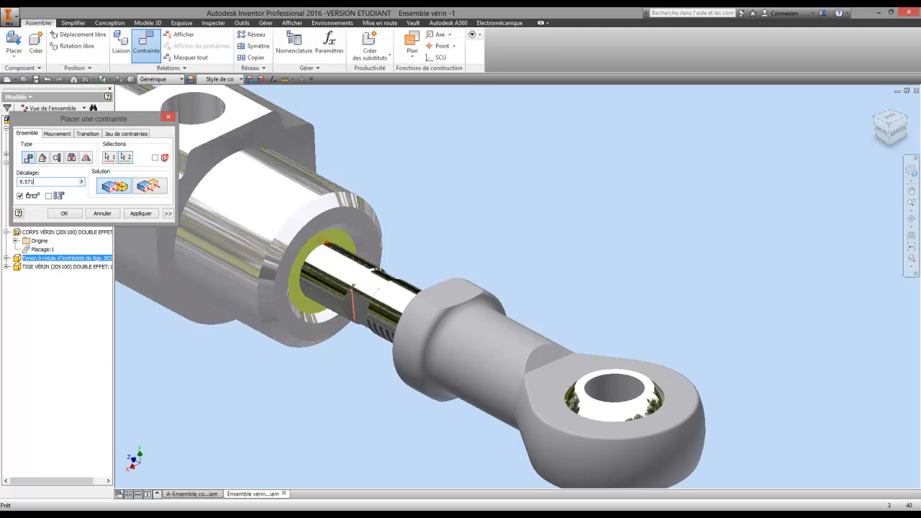
pyautogui.click(64, 214)
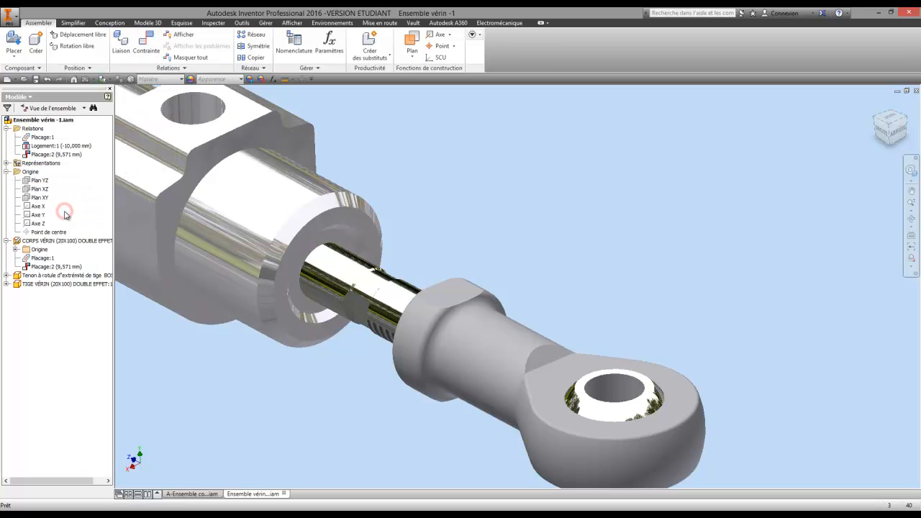
pyautogui.scroll(-3, 237, 319)
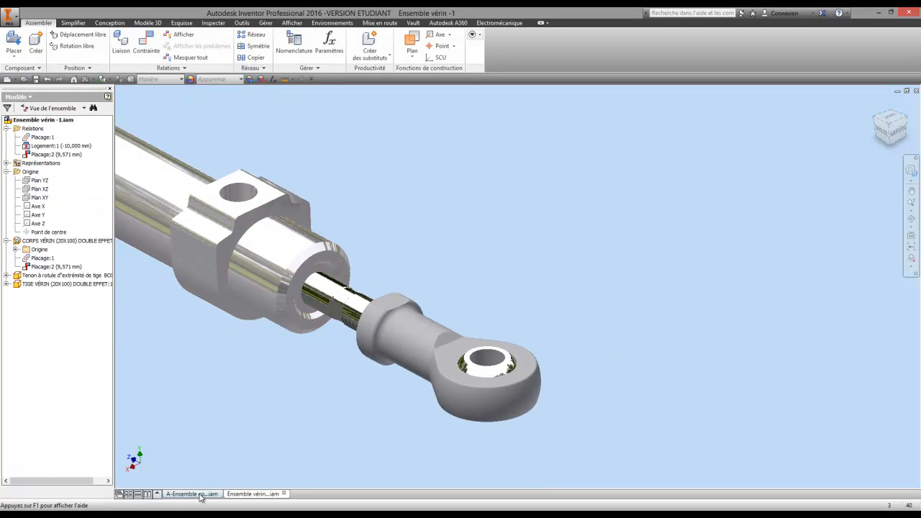
# Return to the A-Ensemble complet Ravoux assembly and suppress the Placage:8 constraint.
pyautogui.click(201, 496)
pyautogui.scroll(-2, 329, 370)
pyautogui.scroll(3, 390, 292)
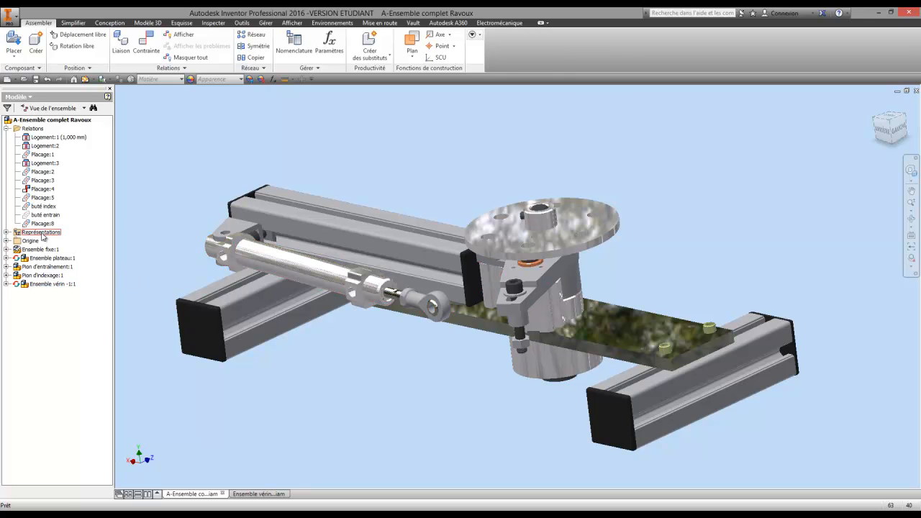
pyautogui.rightClick(46, 224)
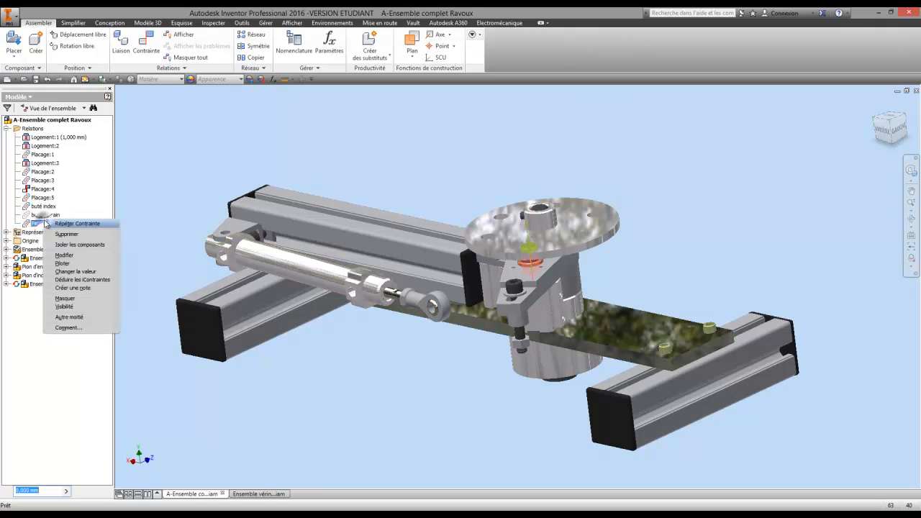
pyautogui.click(67, 298)
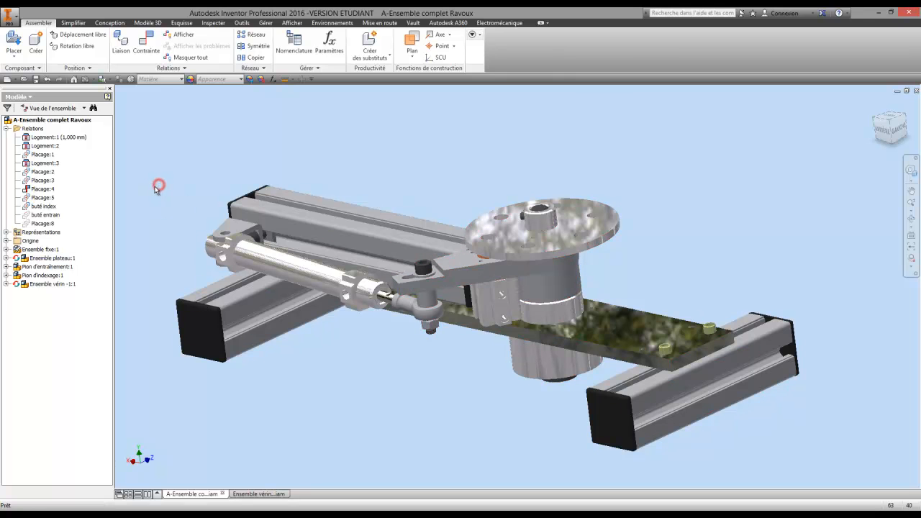
# Expand the Ensemble vérin -1:1 subassembly in the model tree to list its components and constraints.
pyautogui.moveTo(158, 187); pyautogui.dragTo(171, 188, button='middle')
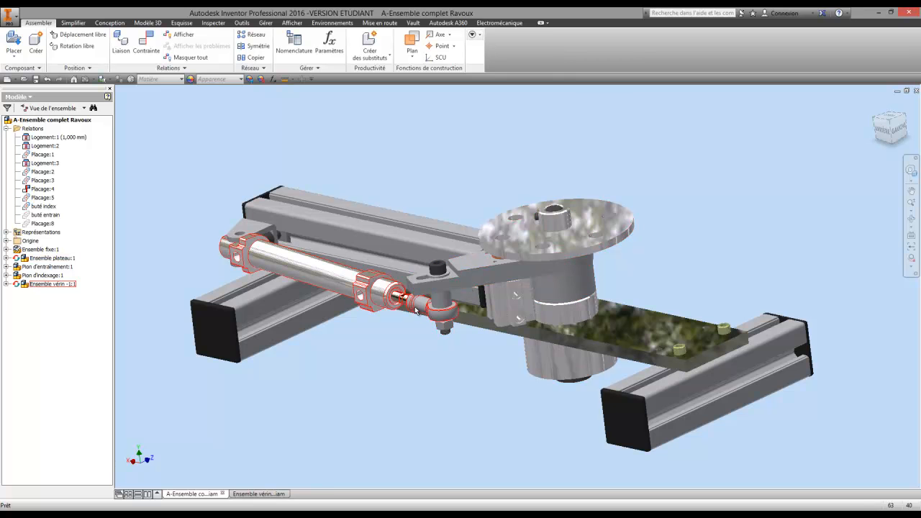
pyautogui.scroll(4, 405, 305)
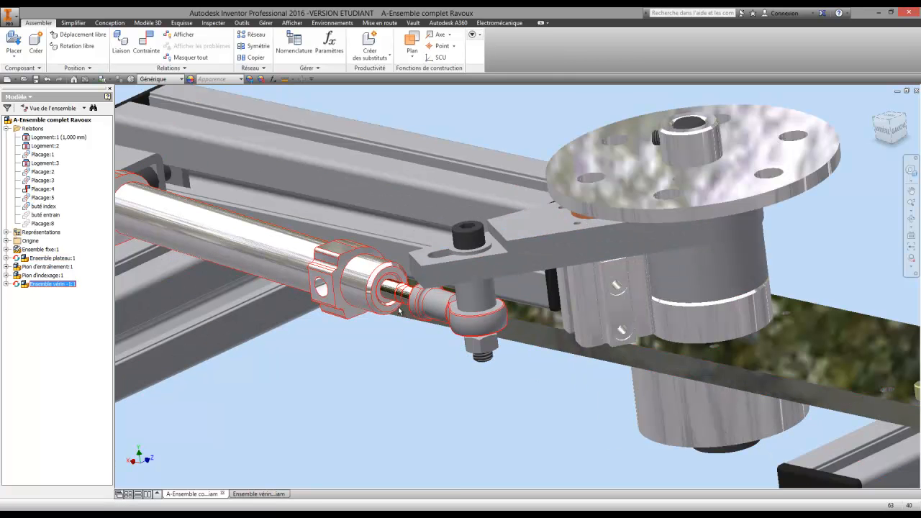
pyautogui.scroll(-5, 406, 305)
pyautogui.click(54, 284)
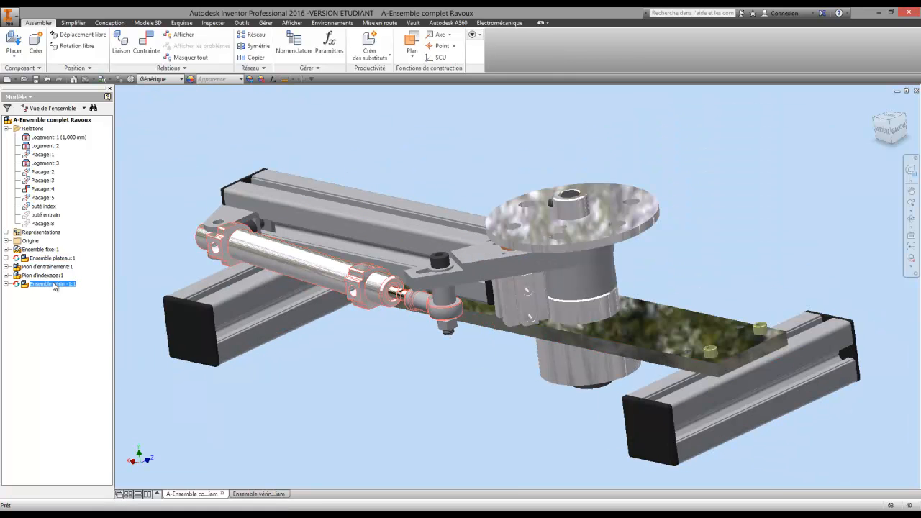
pyautogui.click(6, 284)
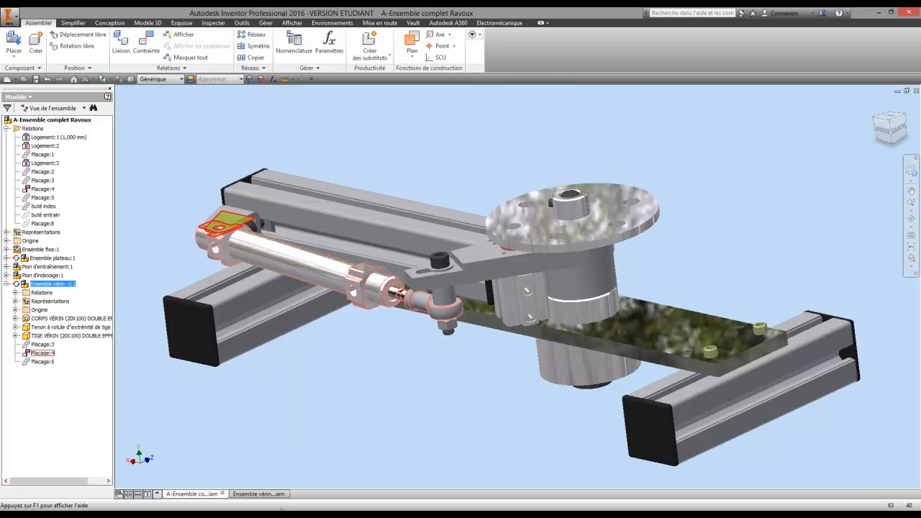
# In the Ensemble vérin -1 subassembly, rename the 9.571 mm offset constraint as "Course verin -1".
pyautogui.click(261, 494)
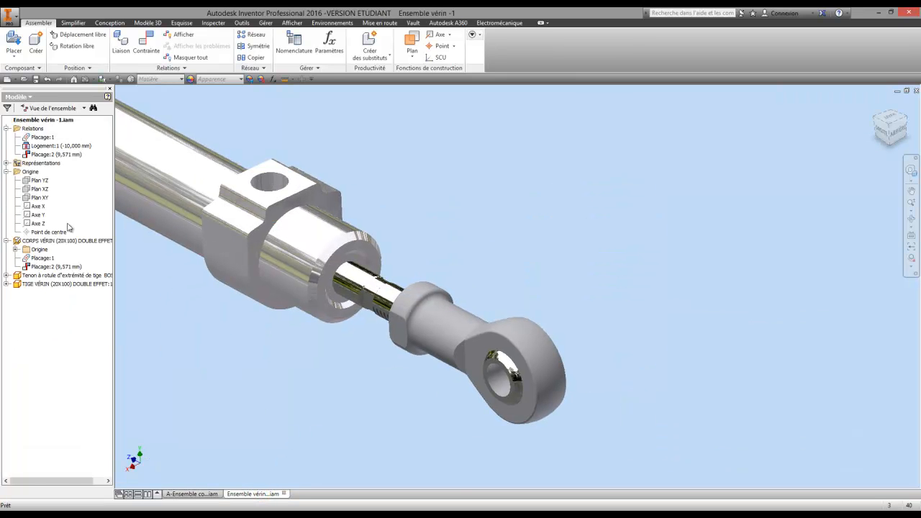
pyautogui.click(55, 155)
pyautogui.click(45, 155)
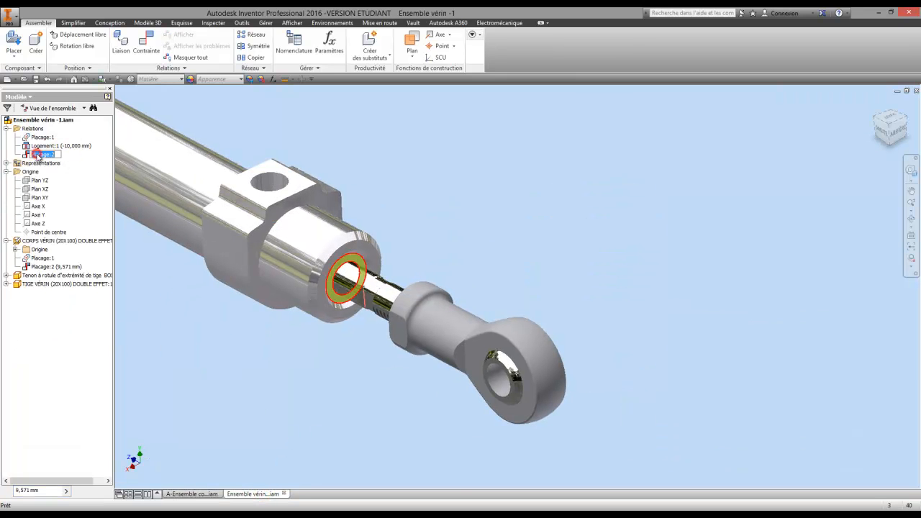
pyautogui.write('C')
pyautogui.write('ourse verin -1 (9,571 mm')
pyautogui.press('Return')
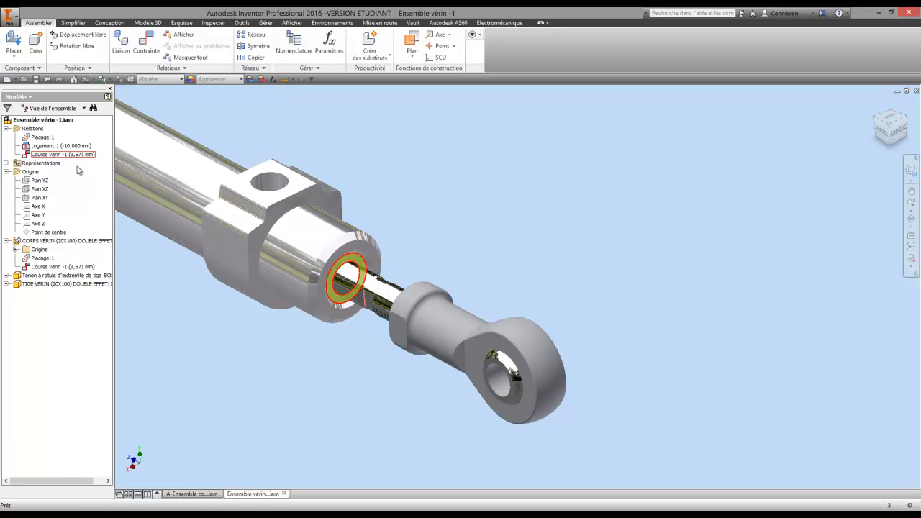
# Back in A-Ensemble complet Ravoux, drive the cylinder body's Course verin -1 constraint forward to an end value of 106 mm.
pyautogui.click(190, 494)
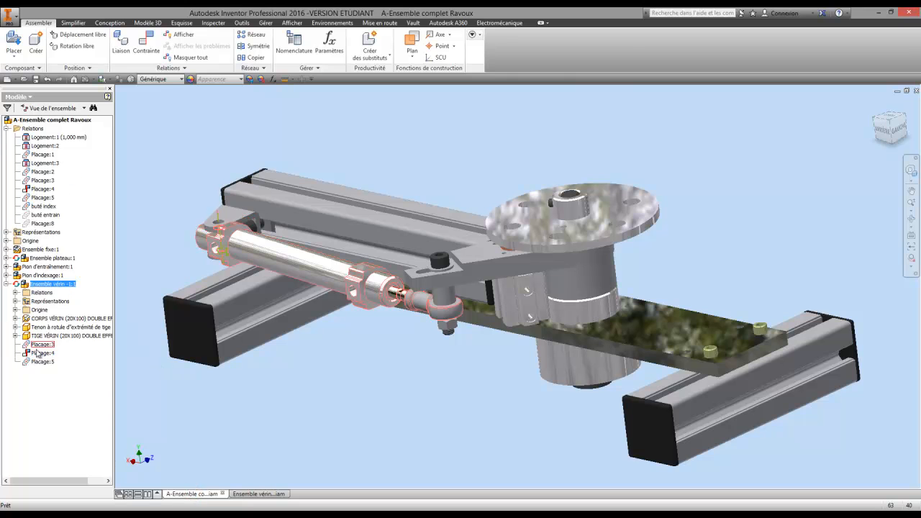
pyautogui.click(150, 140)
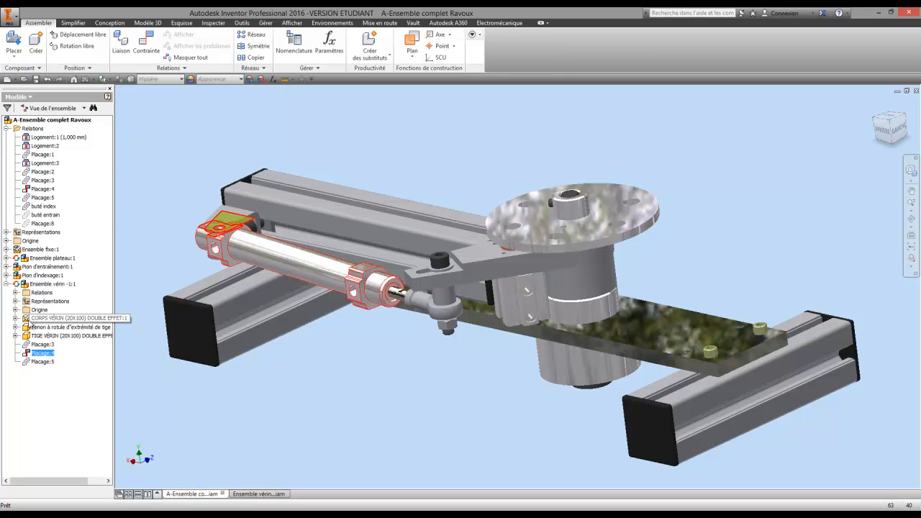
pyautogui.click(15, 318)
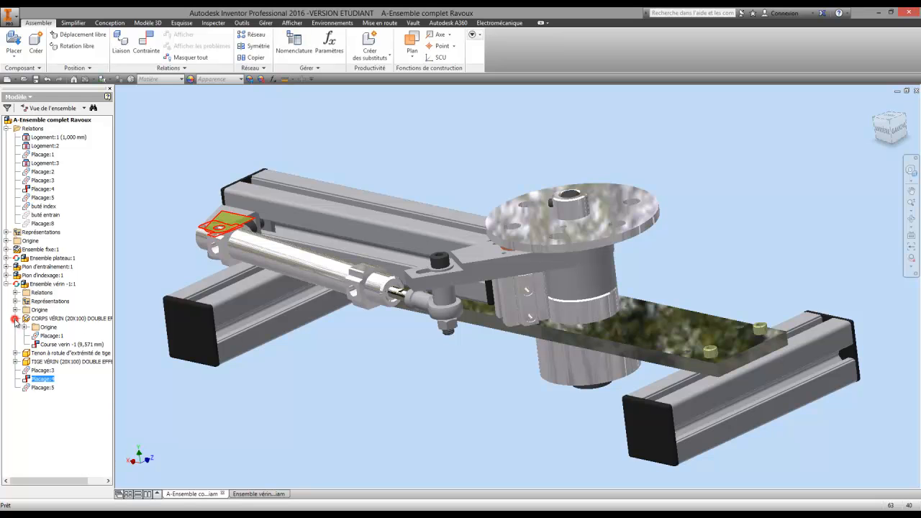
pyautogui.rightClick(68, 347)
pyautogui.click(92, 389)
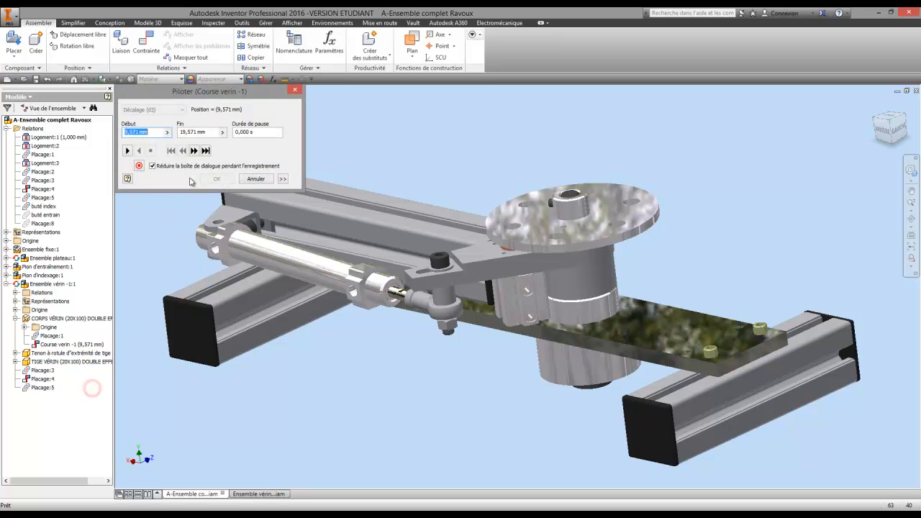
pyautogui.moveTo(207, 132); pyautogui.dragTo(160, 141)
pyautogui.write('106')
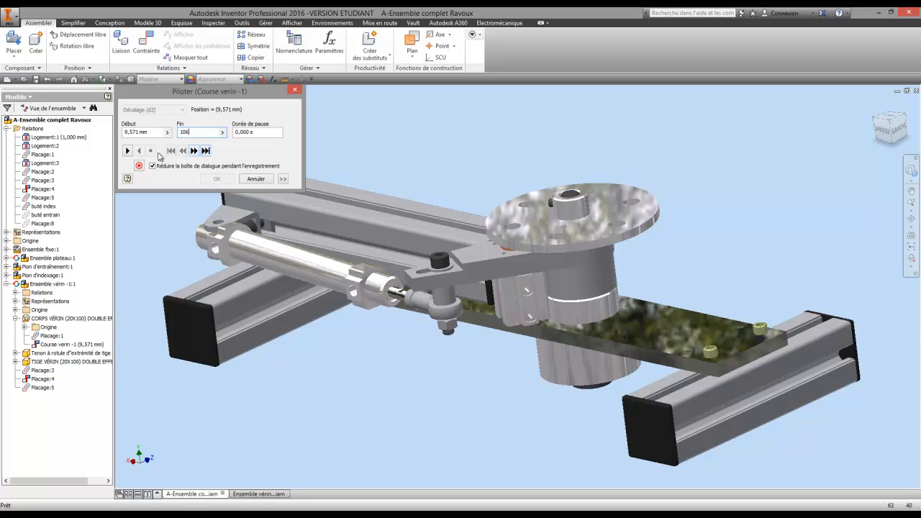
pyautogui.click(128, 150)
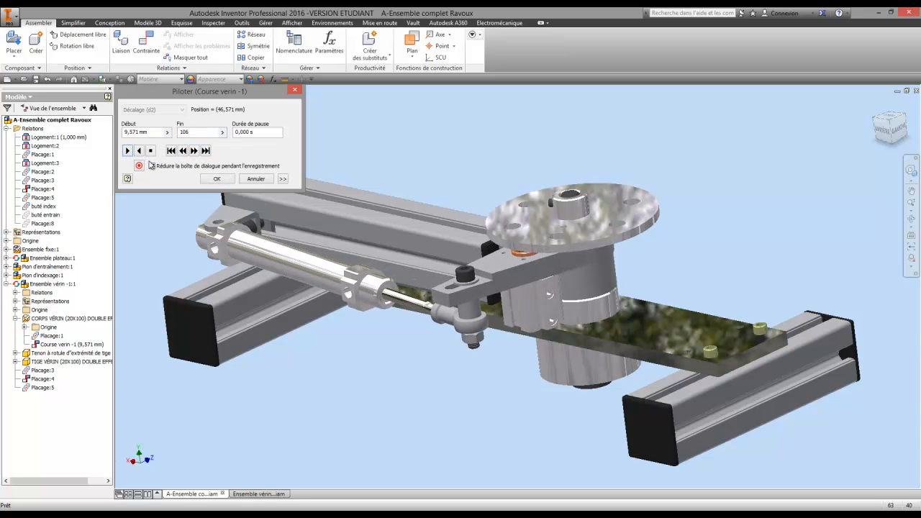
pyautogui.click(152, 165)
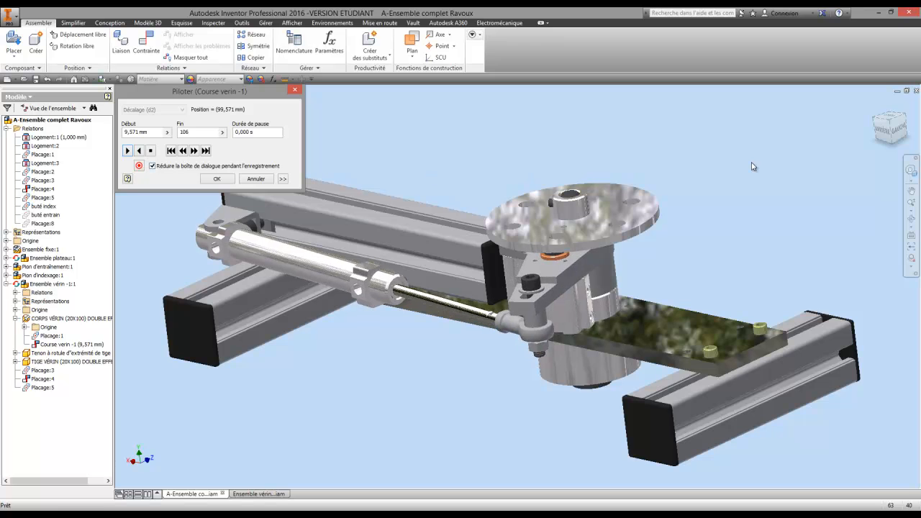
# Play the drive backward to its start position in the top view and inspect the retracted arm from an oblique angle.
pyautogui.click(892, 119)
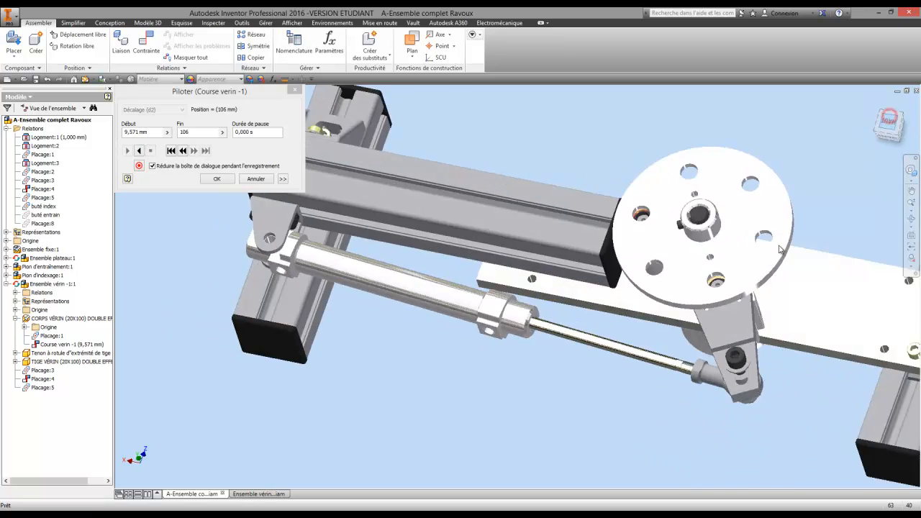
pyautogui.click(140, 150)
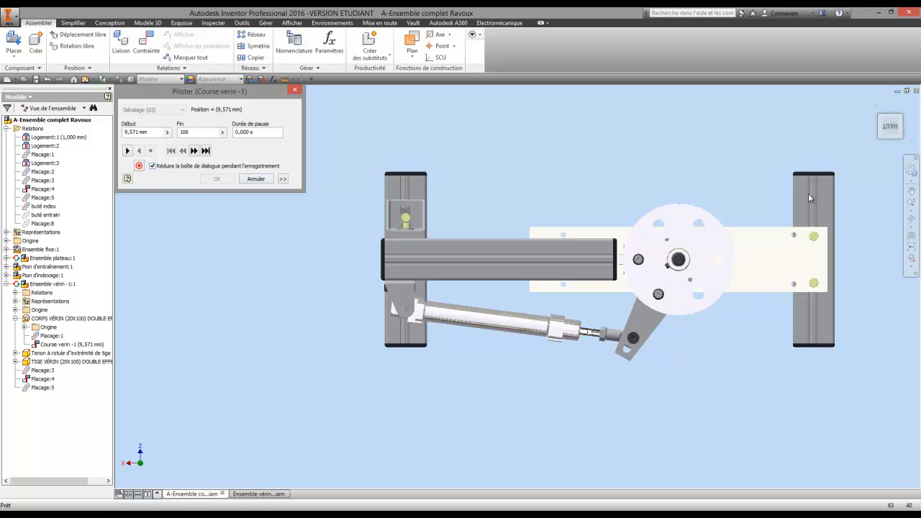
pyautogui.click(911, 218)
pyautogui.moveTo(576, 180)
pyautogui.mouseDown()
pyautogui.moveTo(572, 235)
pyautogui.moveTo(577, 193)
pyautogui.mouseUp()
pyautogui.moveTo(477, 224); pyautogui.dragTo(525, 254)
pyautogui.moveTo(446, 267); pyautogui.dragTo(491, 265)
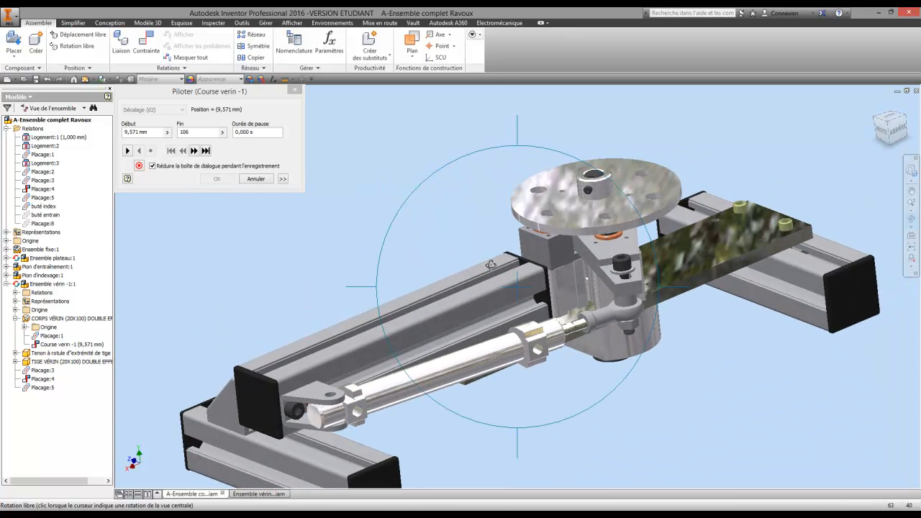
pyautogui.rightClick(480, 266)
pyautogui.click(432, 265)
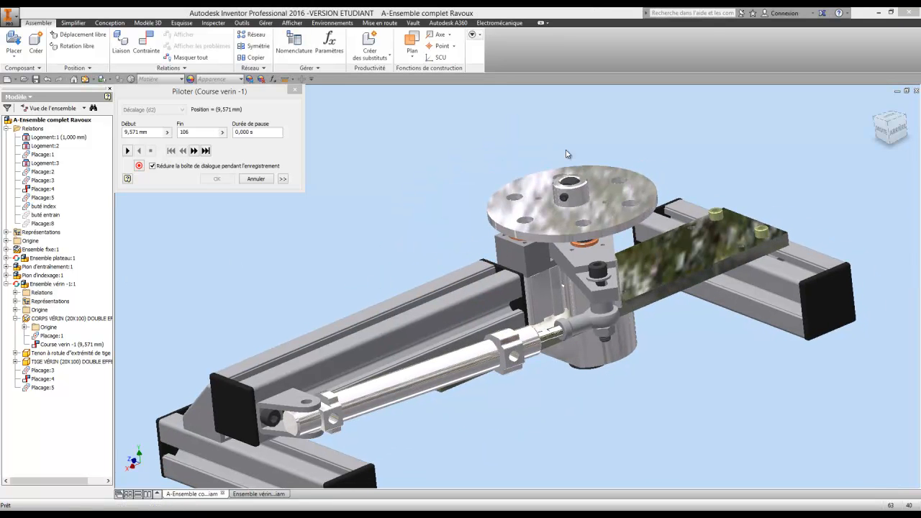
# Replay the Course verin -1 drive forward to 106 mm while viewing the whole assembly from above.
pyautogui.moveTo(885, 127); pyautogui.dragTo(882, 124)
pyautogui.click(882, 124)
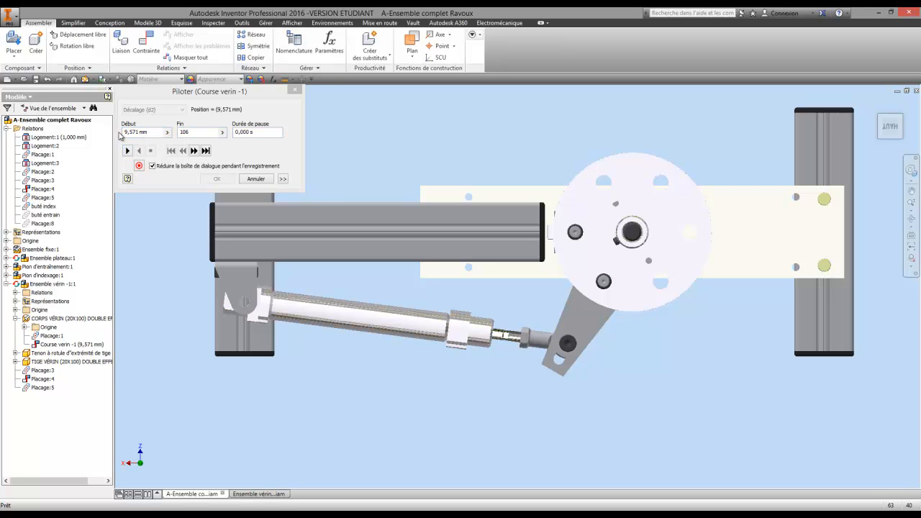
pyautogui.click(129, 151)
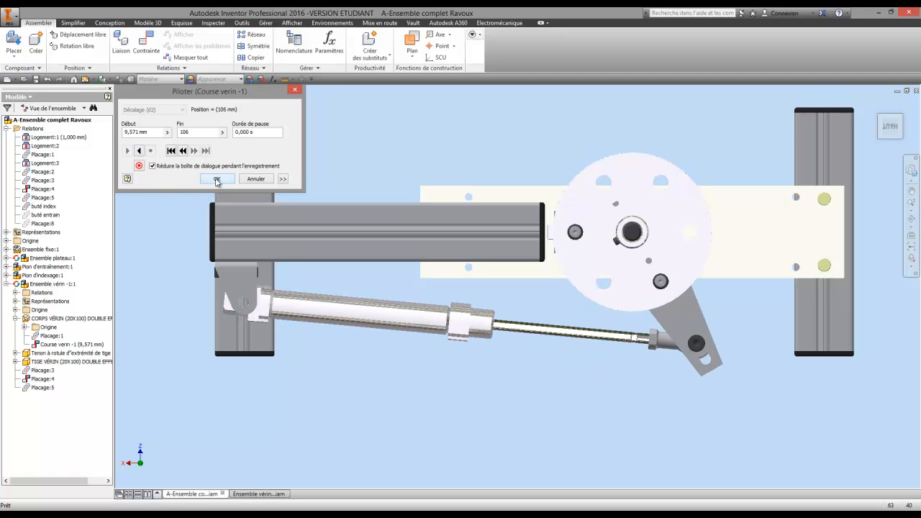
pyautogui.moveTo(389, 183); pyautogui.dragTo(368, 221, button='middle')
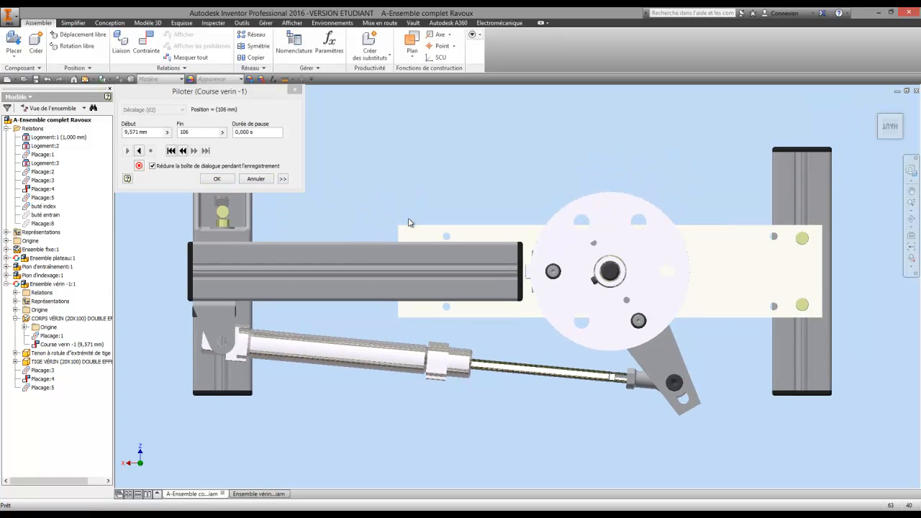
pyautogui.scroll(-4, 409, 222)
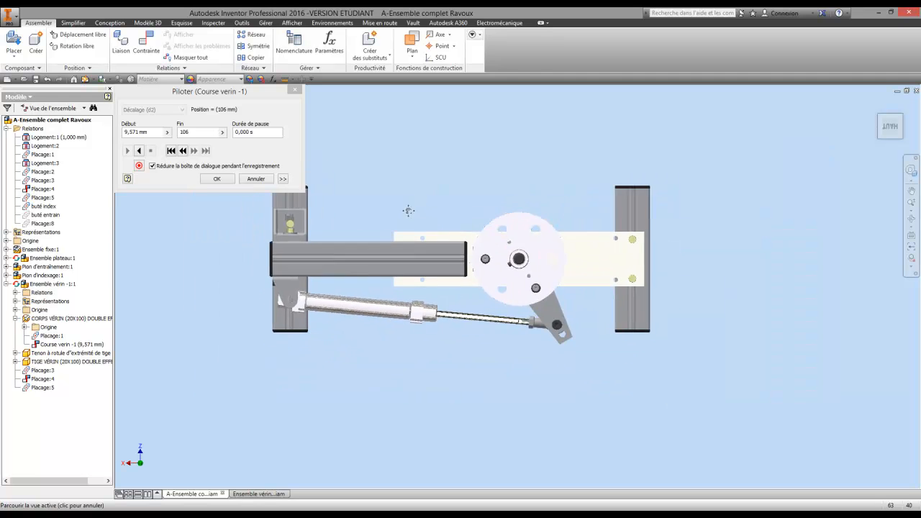